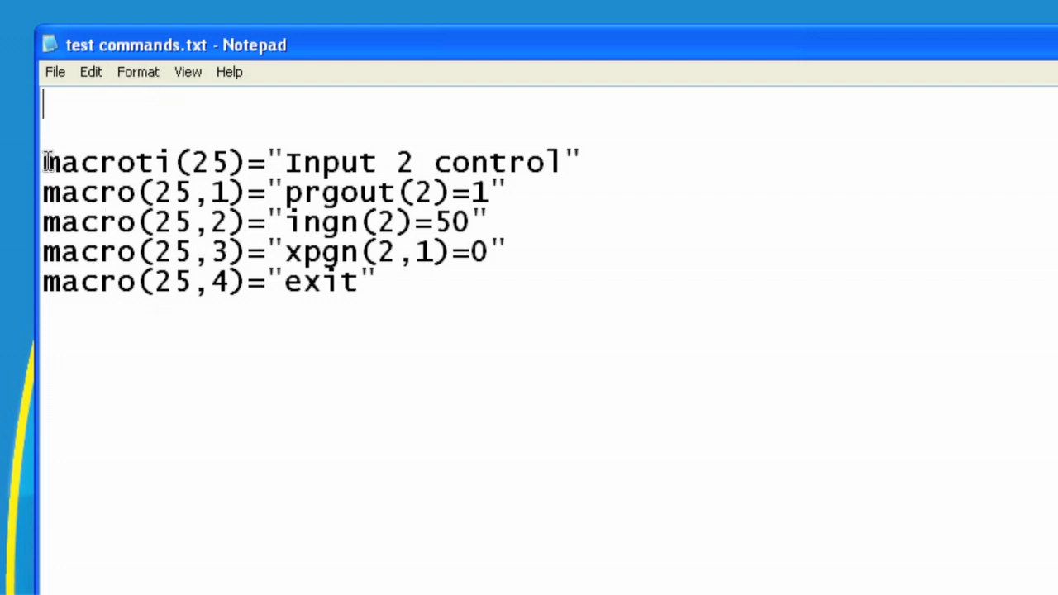
- Duplicate the macro 25 lines below and renumber the copy as macro 26
left_click_drag(43, 162, 371, 295)
key("ctrl+c")
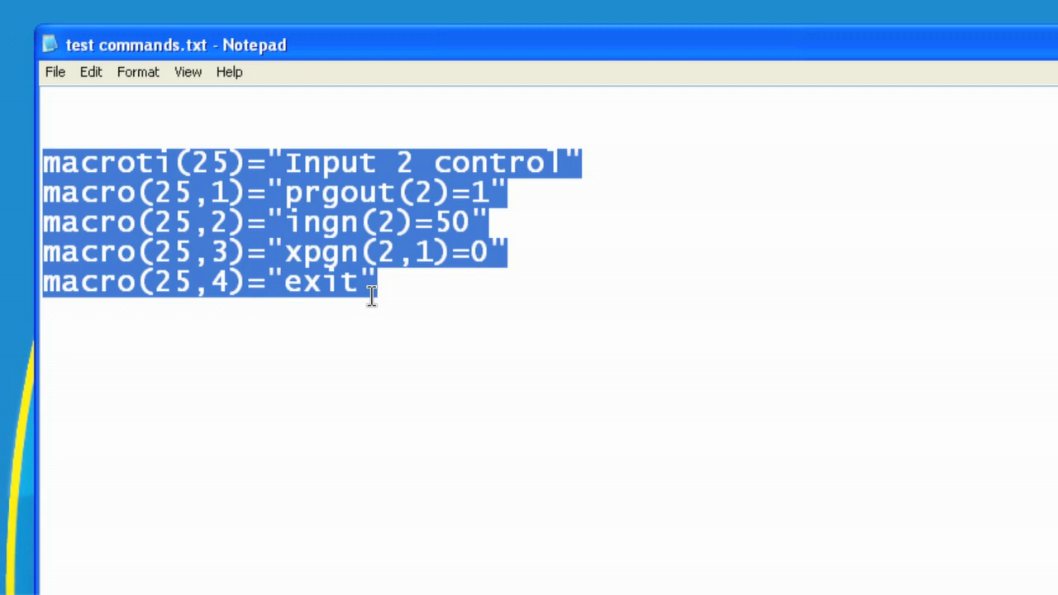
left_click(384, 291)
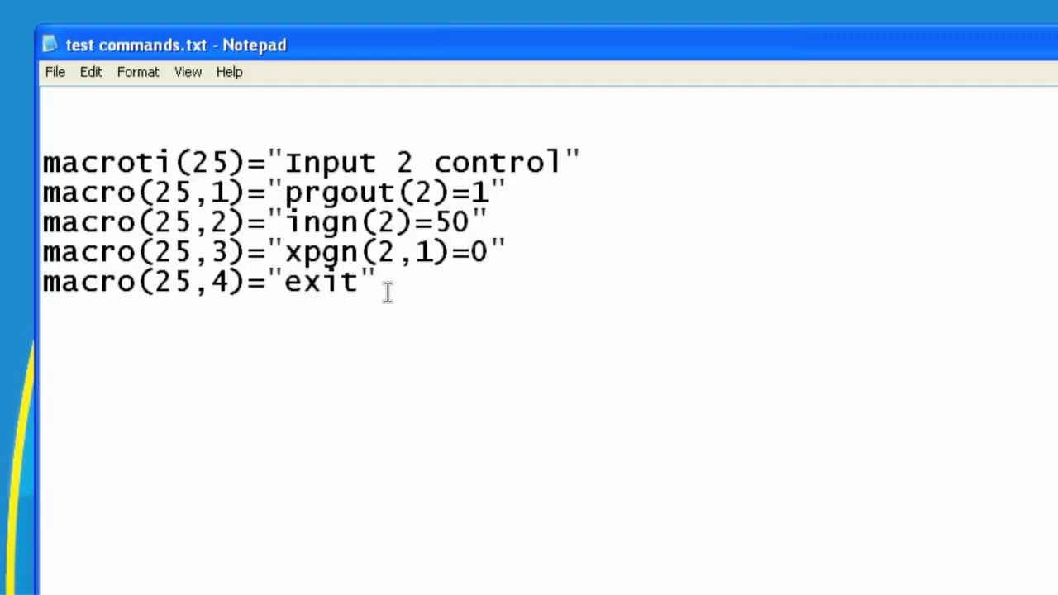
key("Return")
key("Return")
key("ctrl+v")
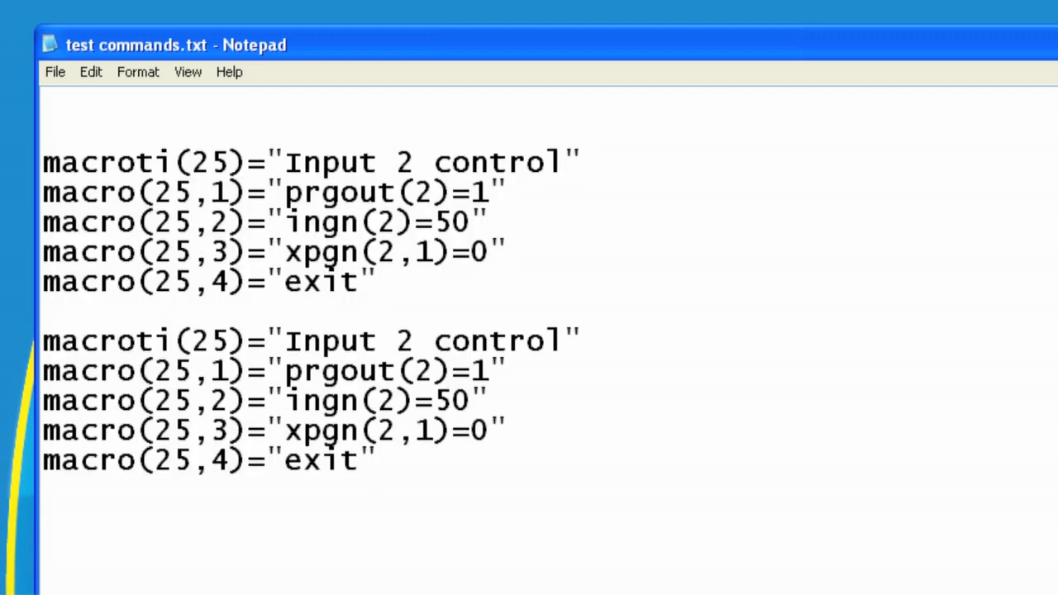
left_click_drag(210, 342, 226, 343)
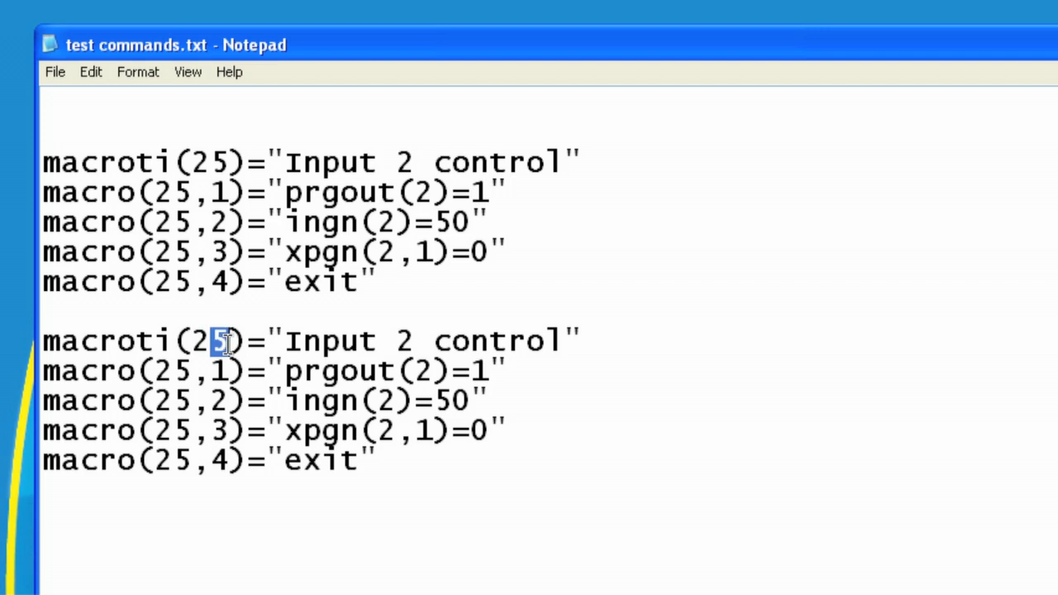
type("6")
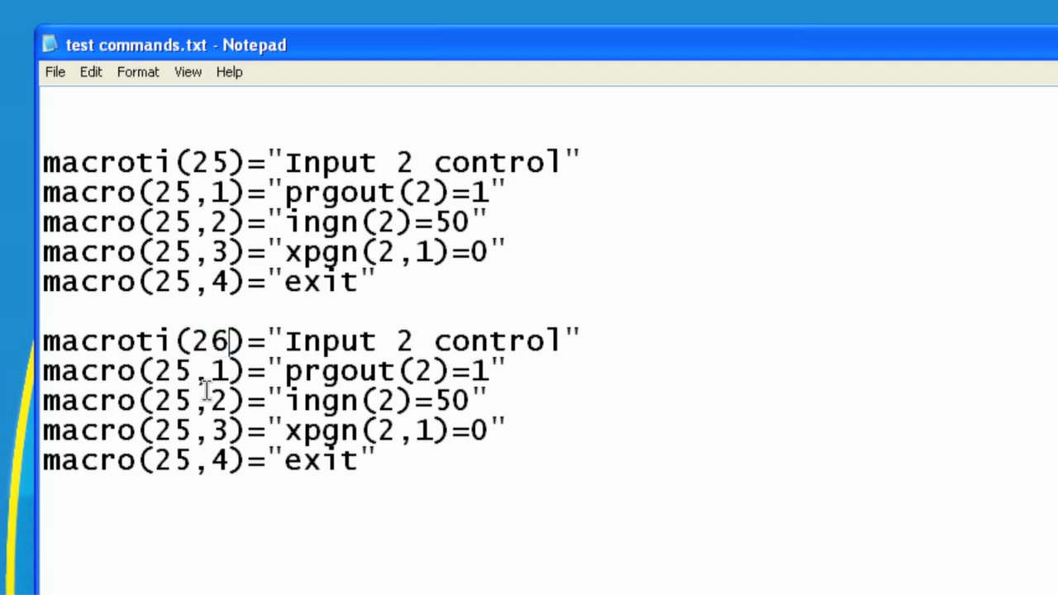
left_click_drag(173, 371, 188, 461)
type("666")
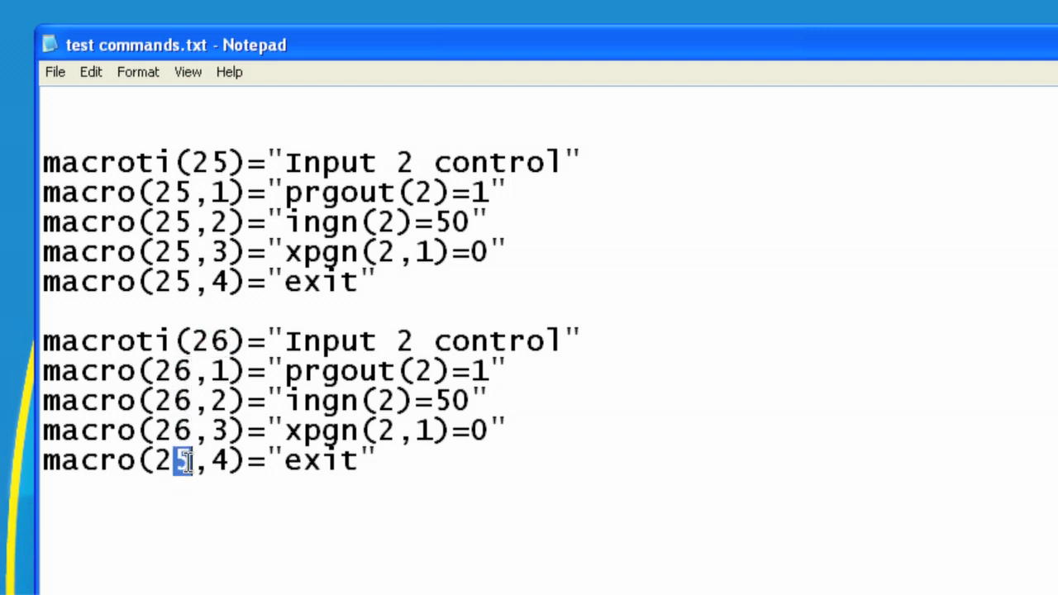
type("6")
- Title macro 26 'Input 2 control off' and macro 25 'Input 2 control on'
left_click(567, 344)
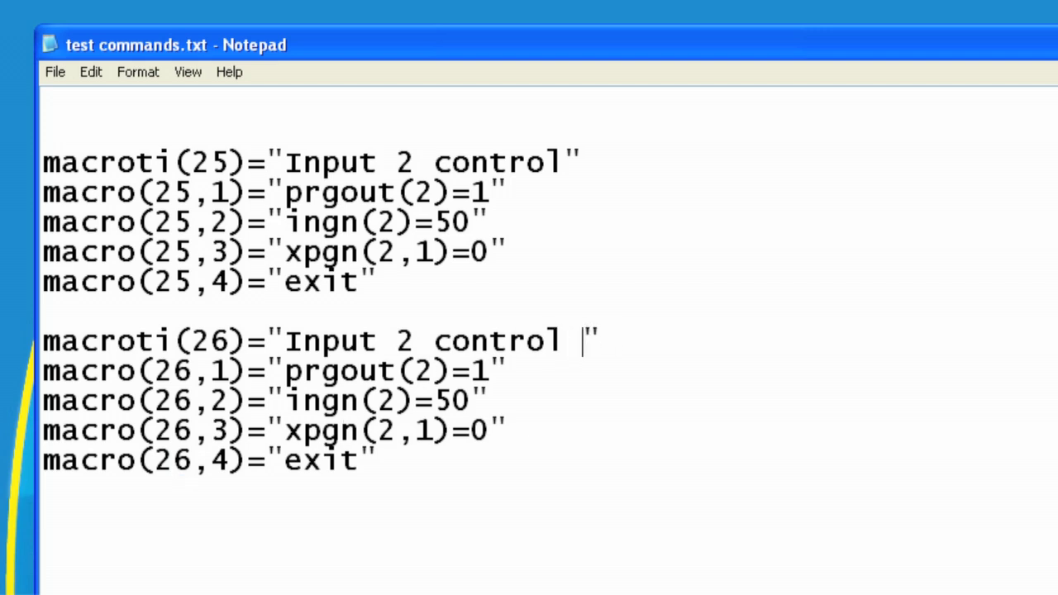
type("off")
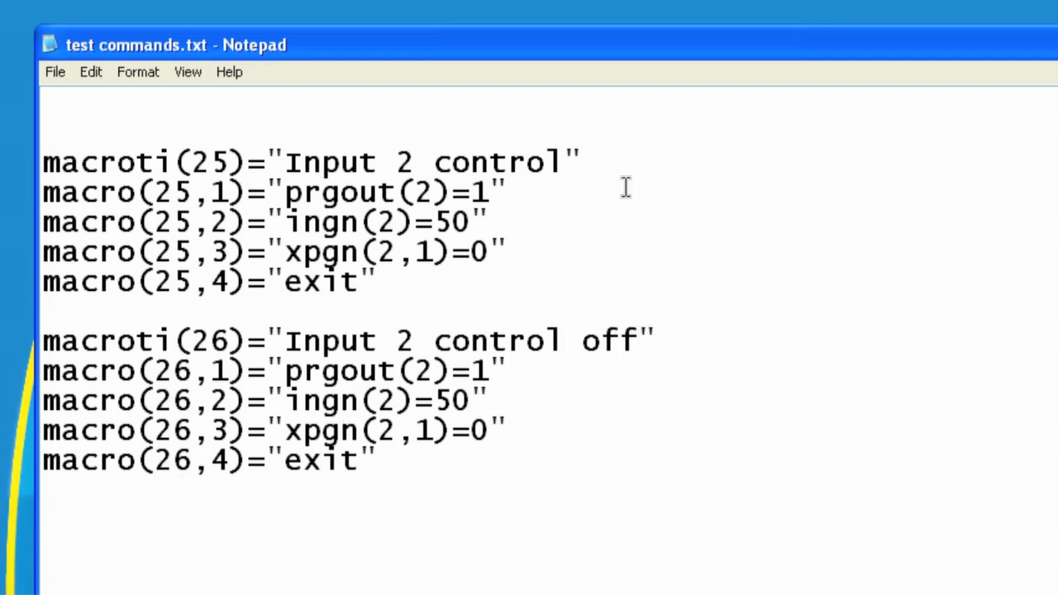
left_click(561, 157)
type("on")
- Set macro 26's values to prgout 0, ingn 0 and xpgn -70
double_click(480, 371)
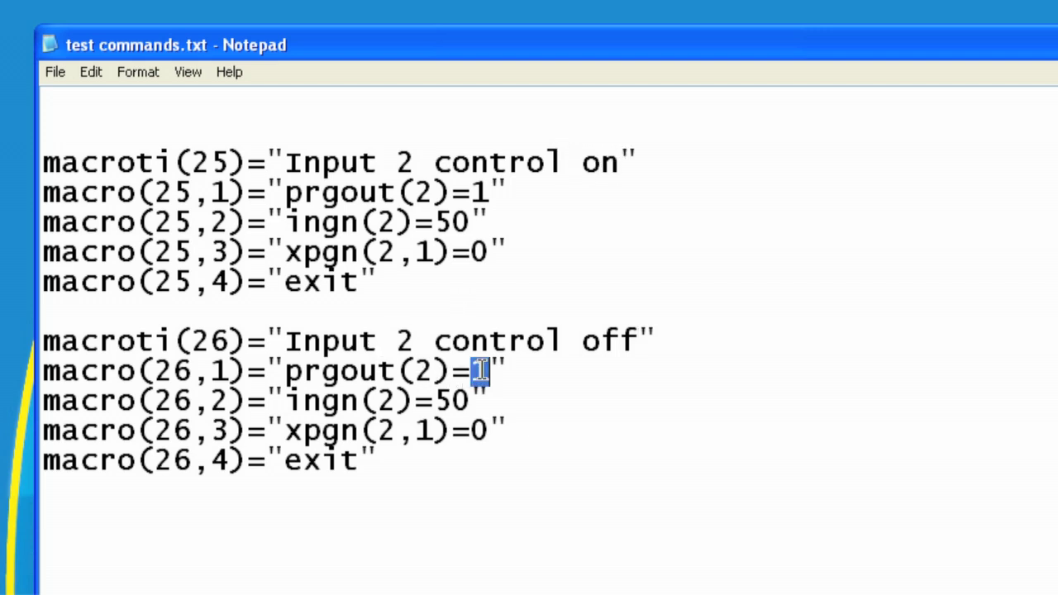
type("0")
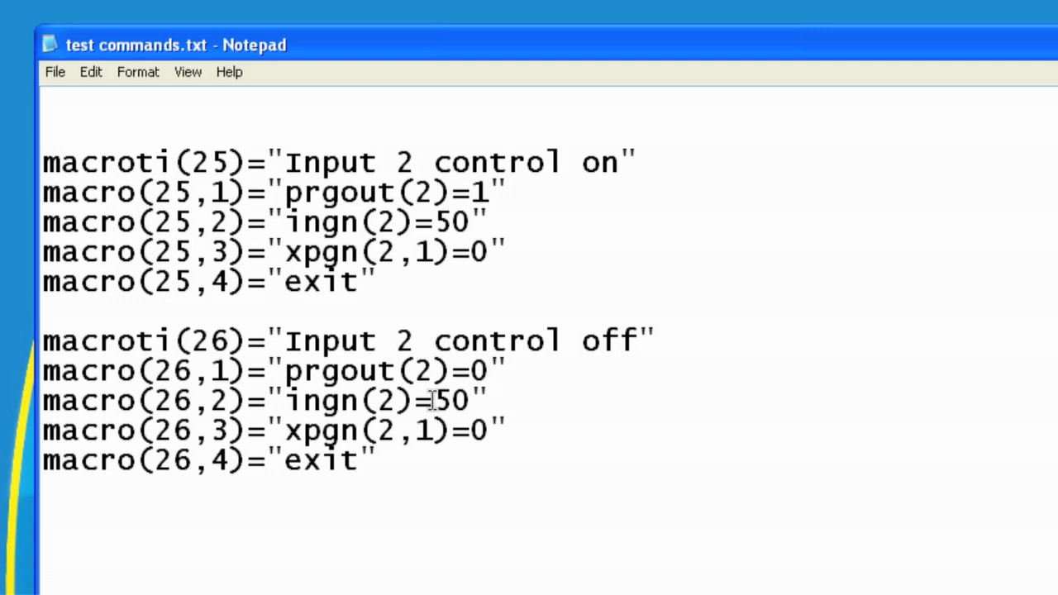
left_click_drag(431, 400, 471, 400)
type("0")
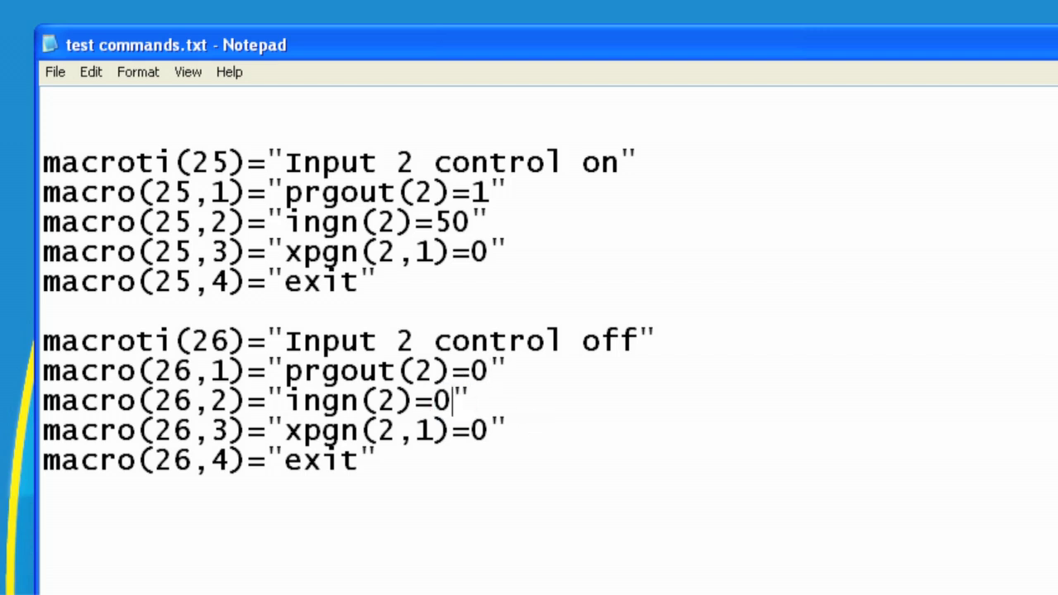
left_click_drag(472, 430, 486, 432)
type("-70")
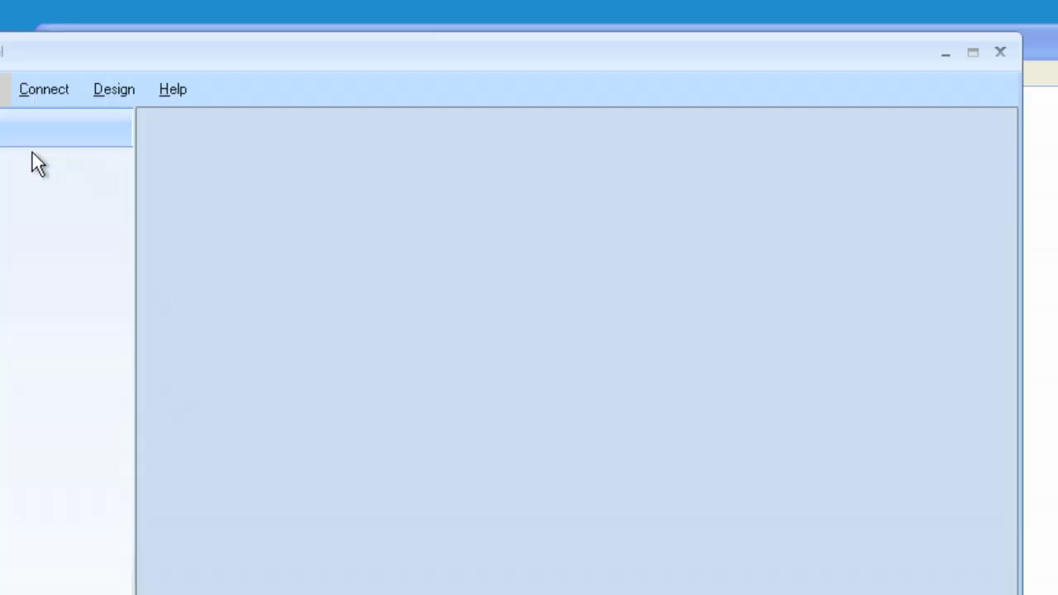
- Connect to the SPN1624 over USB and open its live device settings
left_click(44, 89)
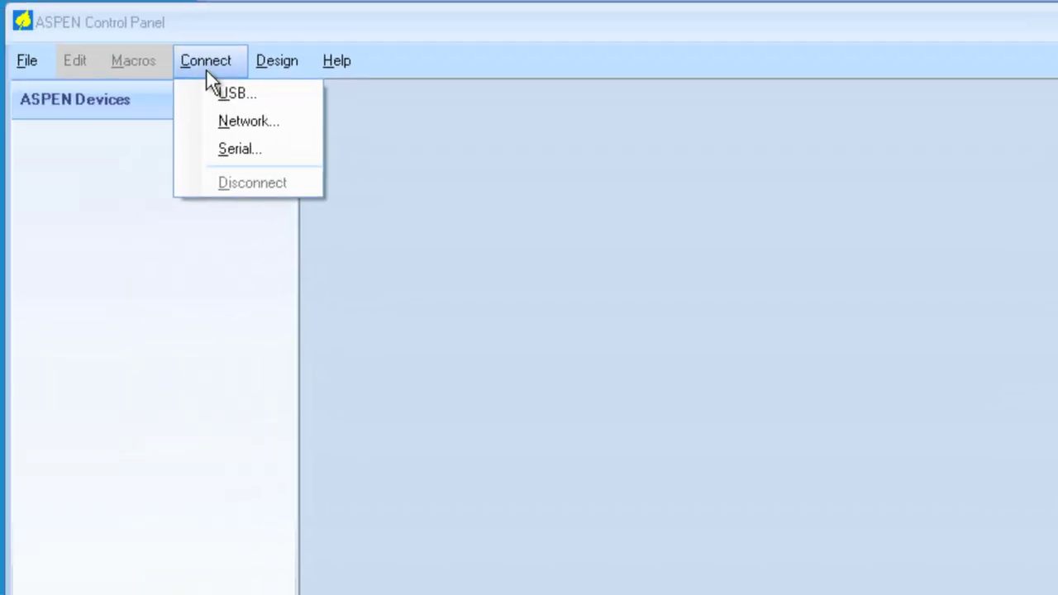
left_click(209, 97)
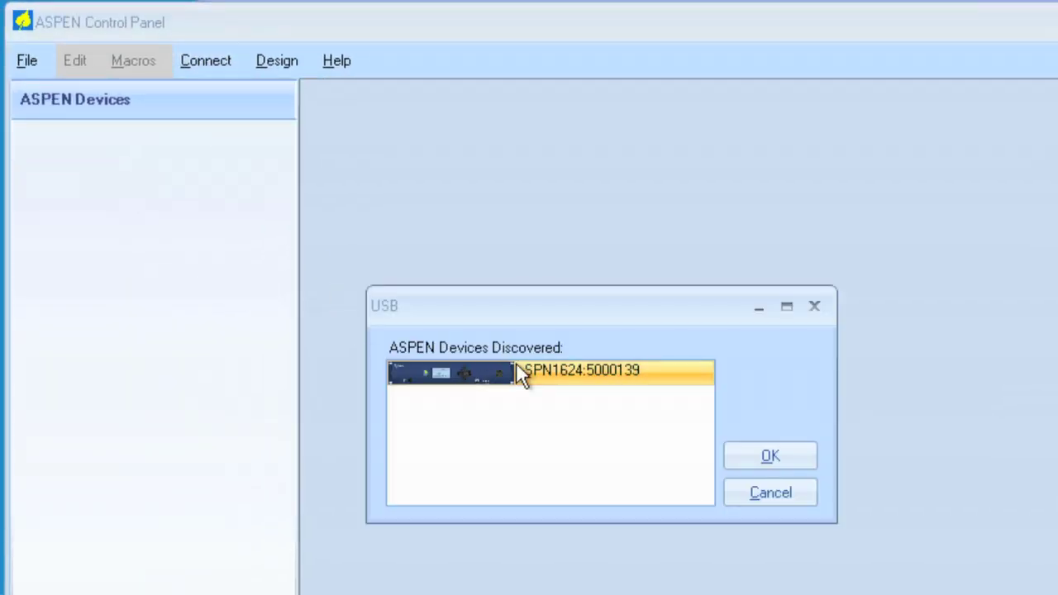
left_click(767, 457)
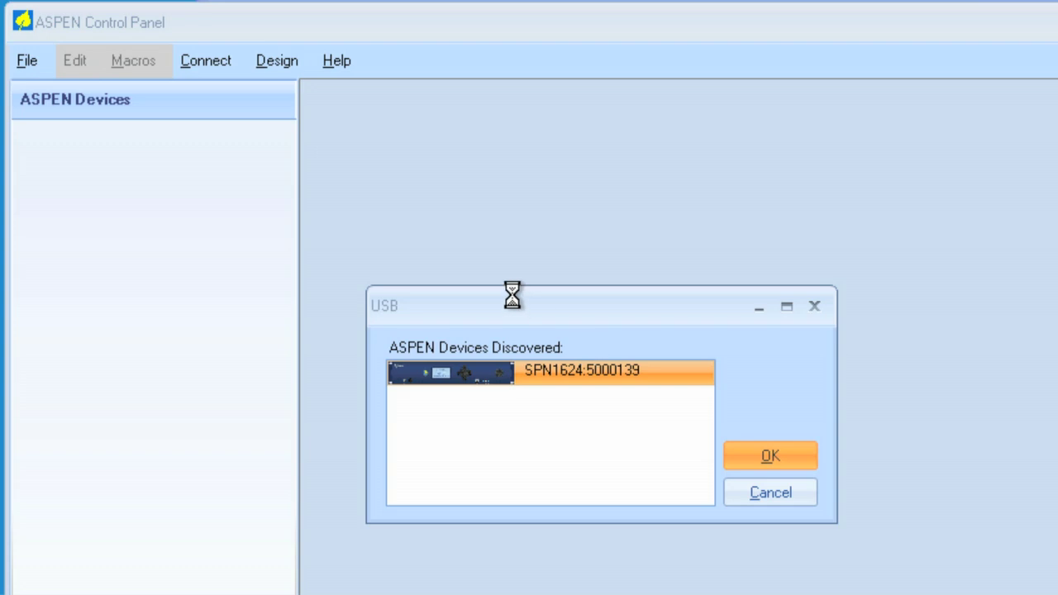
double_click(180, 147)
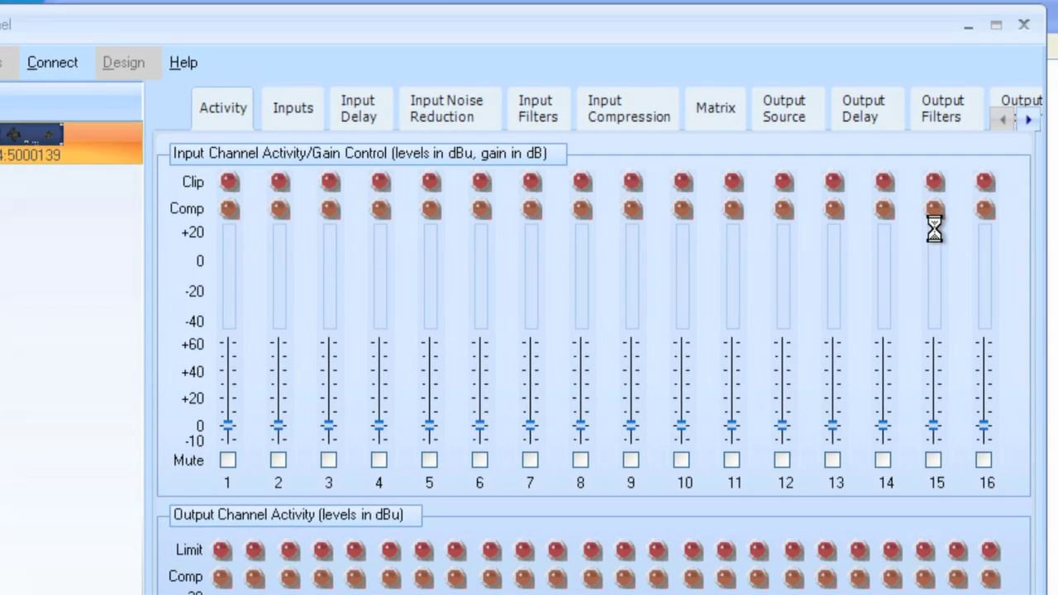
- Go to the Rear Panel Control tab and view input 1's function list
left_click(1028, 120)
left_click(1029, 121)
left_click(1028, 121)
left_click(1029, 120)
left_click(1029, 121)
left_click(1029, 120)
left_click(1029, 120)
left_click(1029, 120)
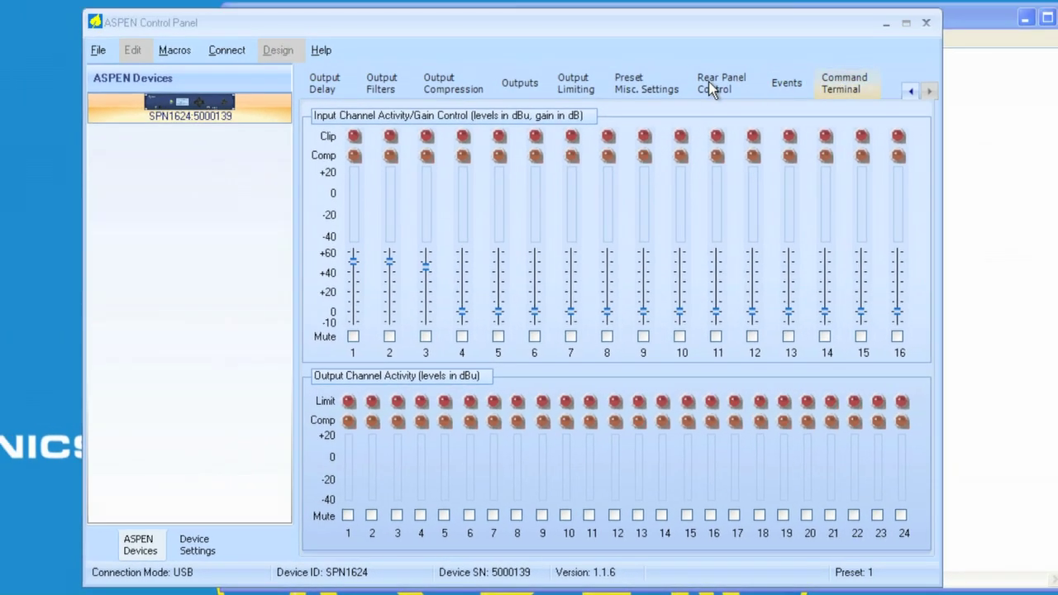
left_click(719, 84)
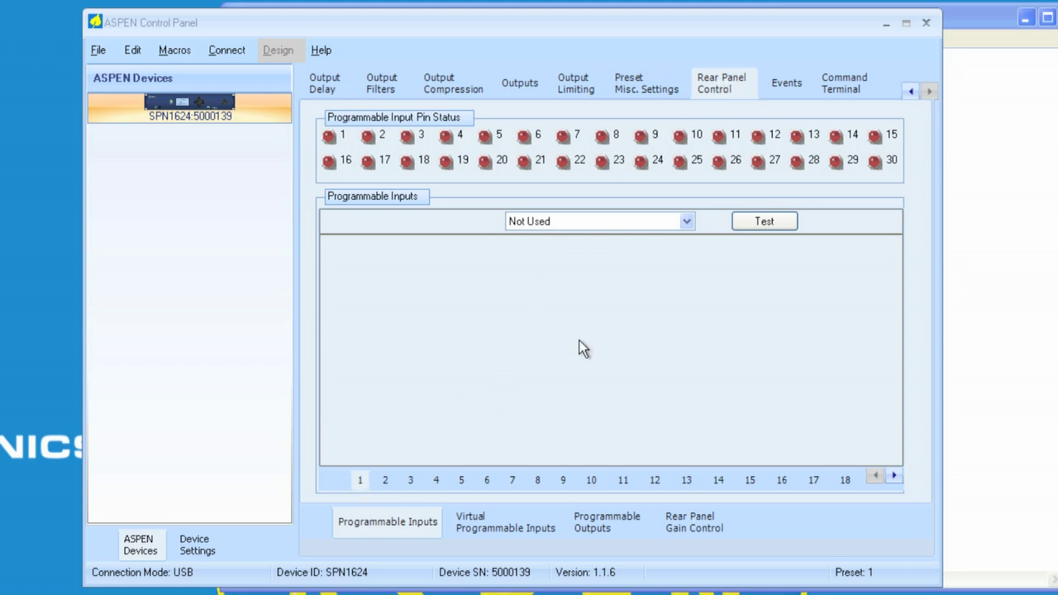
left_click(687, 221)
left_click_drag(687, 267, 686, 324)
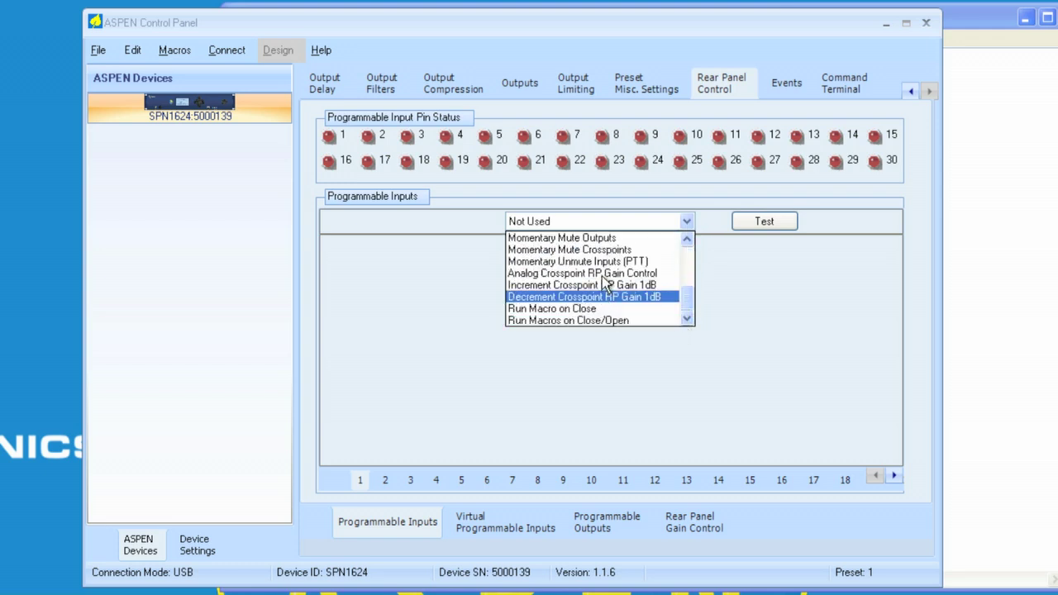
left_click_drag(689, 281, 688, 329)
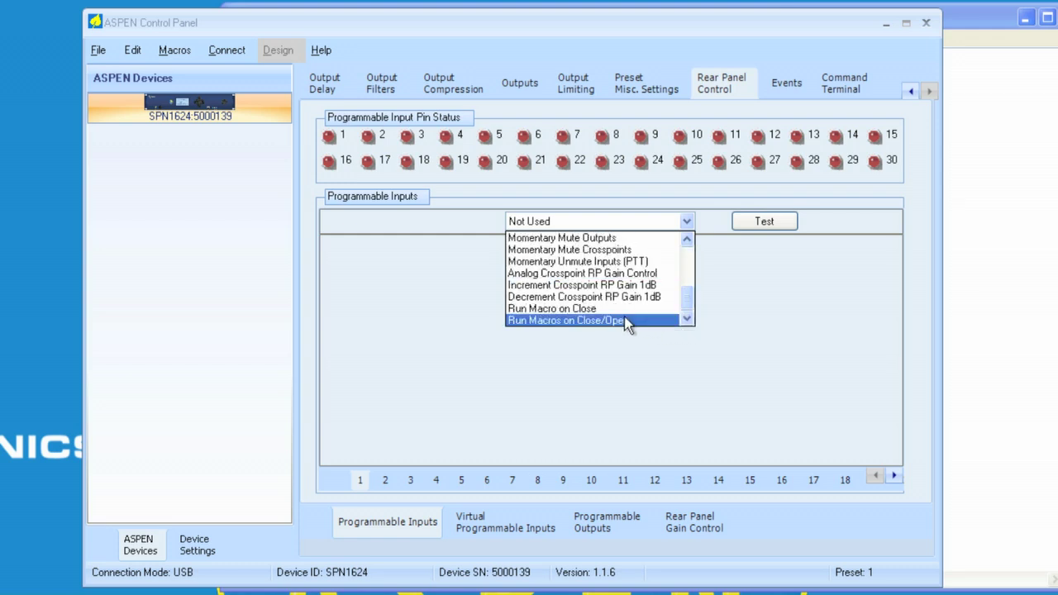
left_click(548, 310)
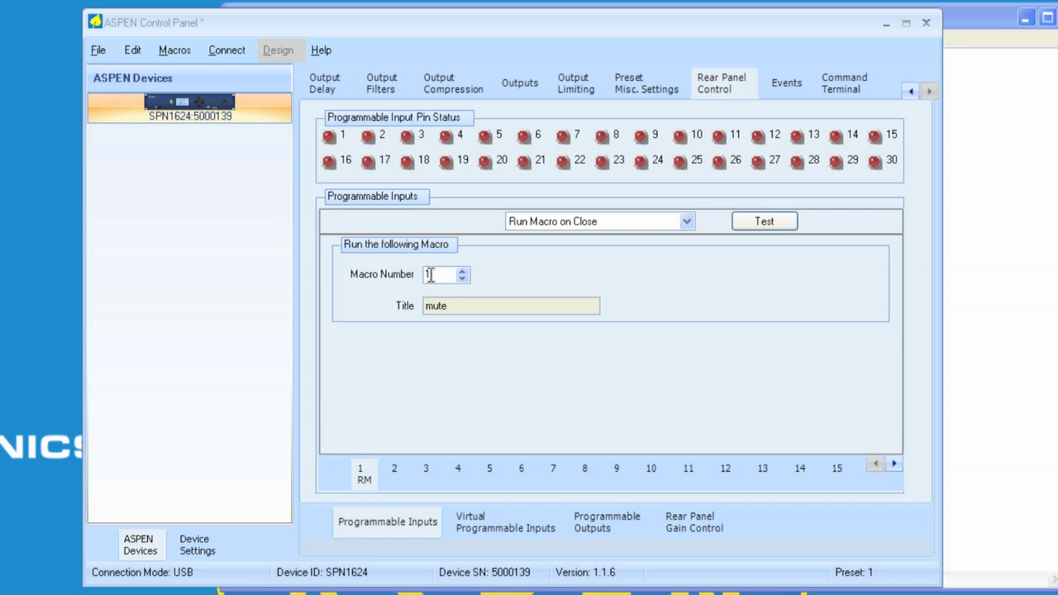
double_click(429, 275)
type("25")
left_click(685, 222)
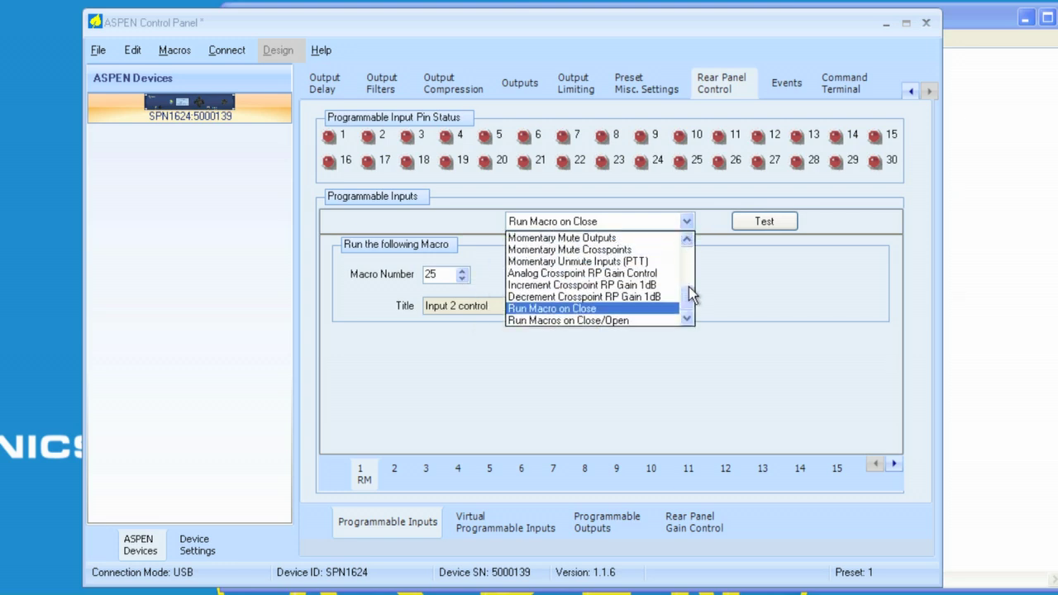
scroll(691, 265, "up", 3)
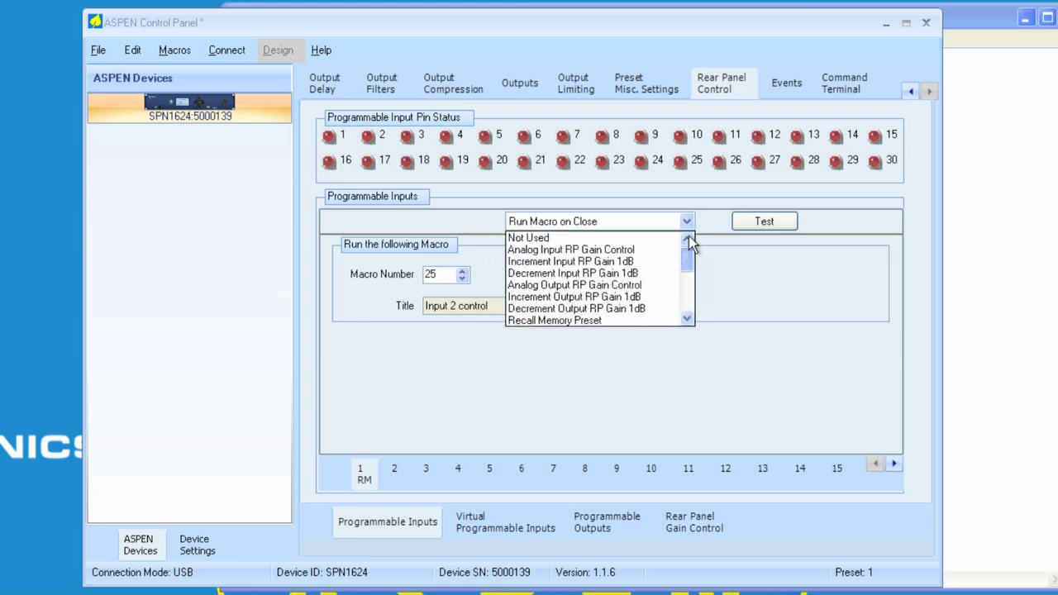
left_click(583, 240)
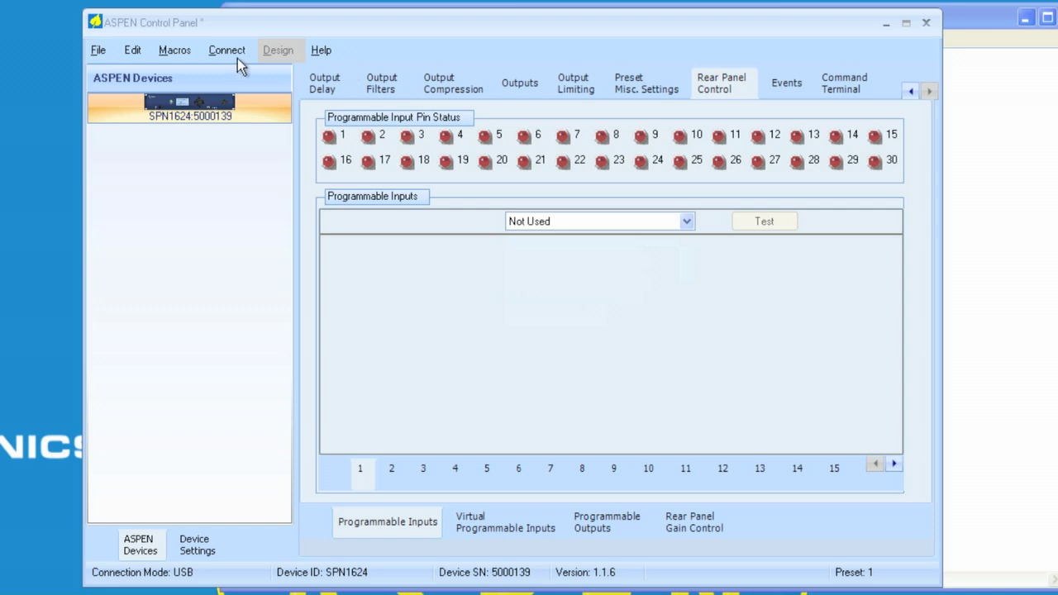
- Open the ASPEN help reference to SPN1624 Command Set > Programmable I/O
left_click(320, 52)
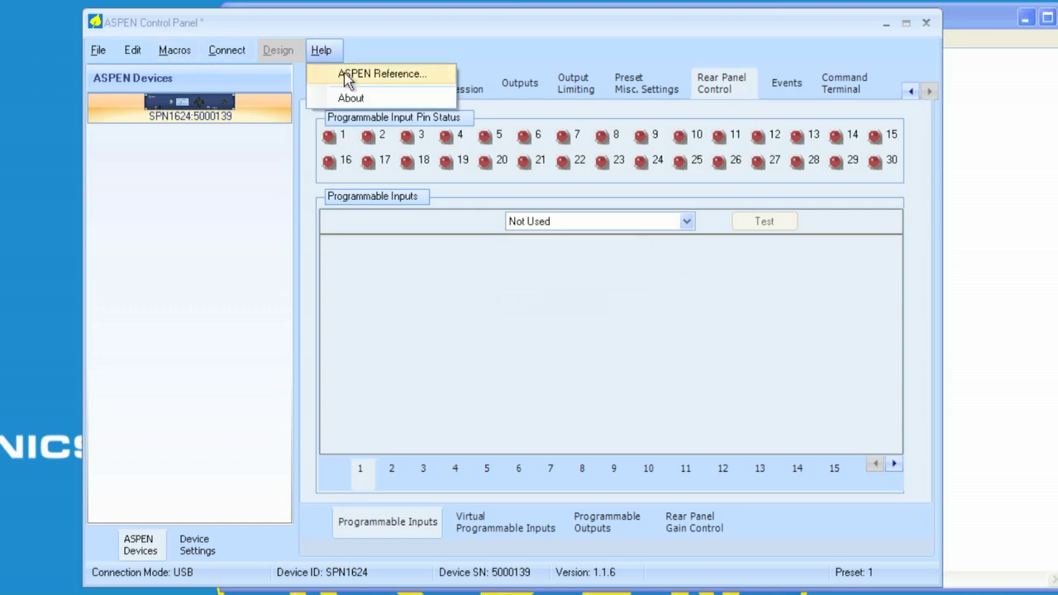
left_click(345, 74)
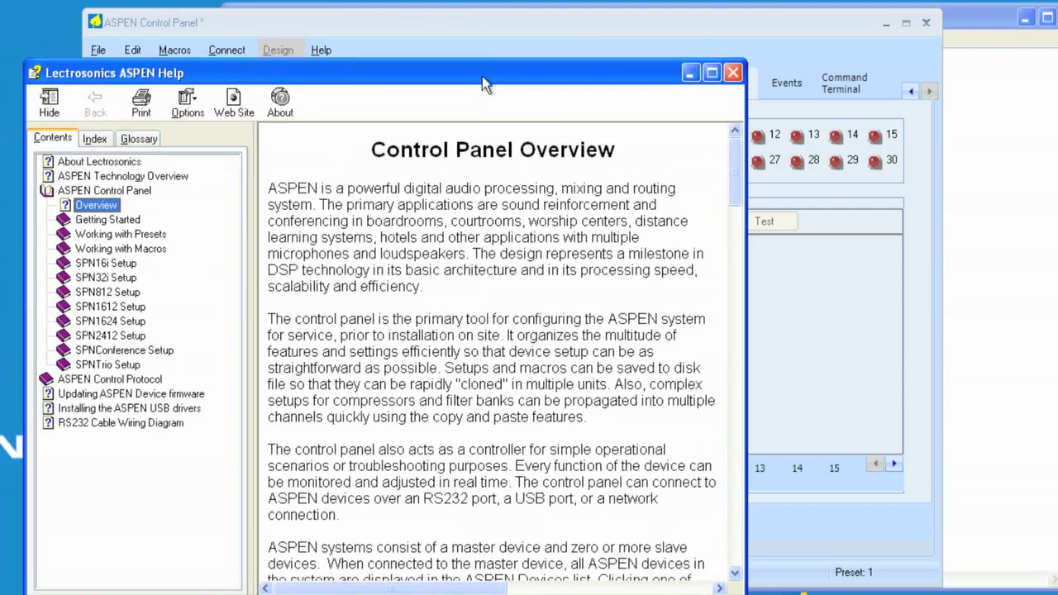
left_click(80, 381)
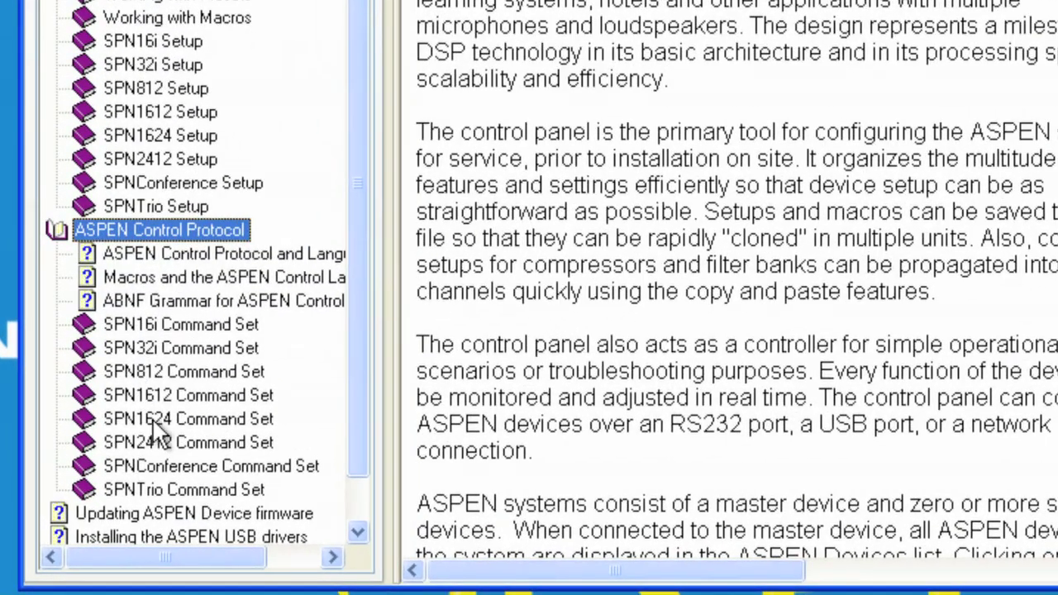
left_click(156, 418)
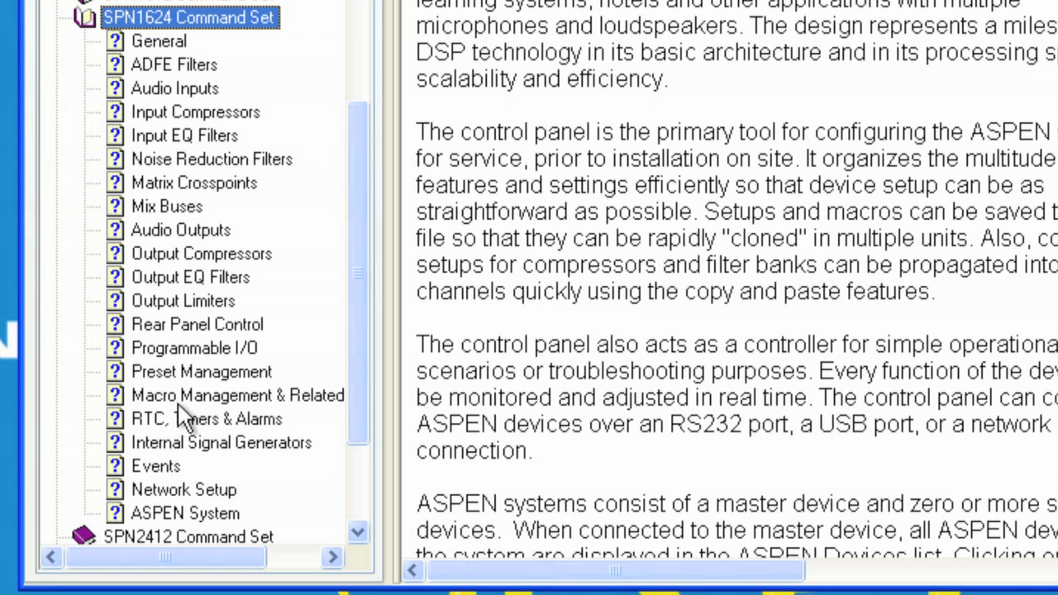
left_click(200, 349)
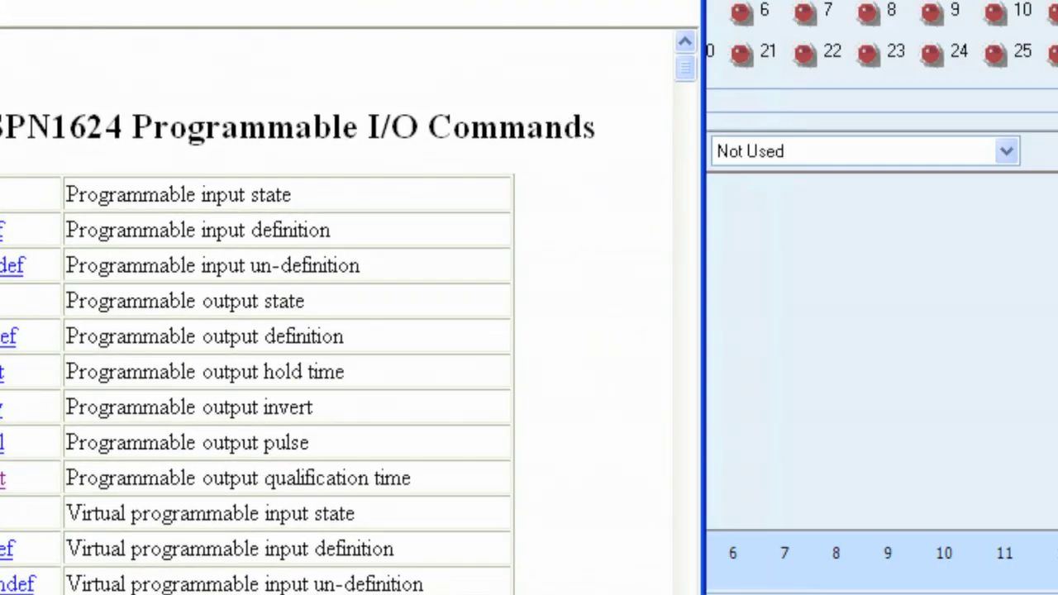
left_click(830, 151)
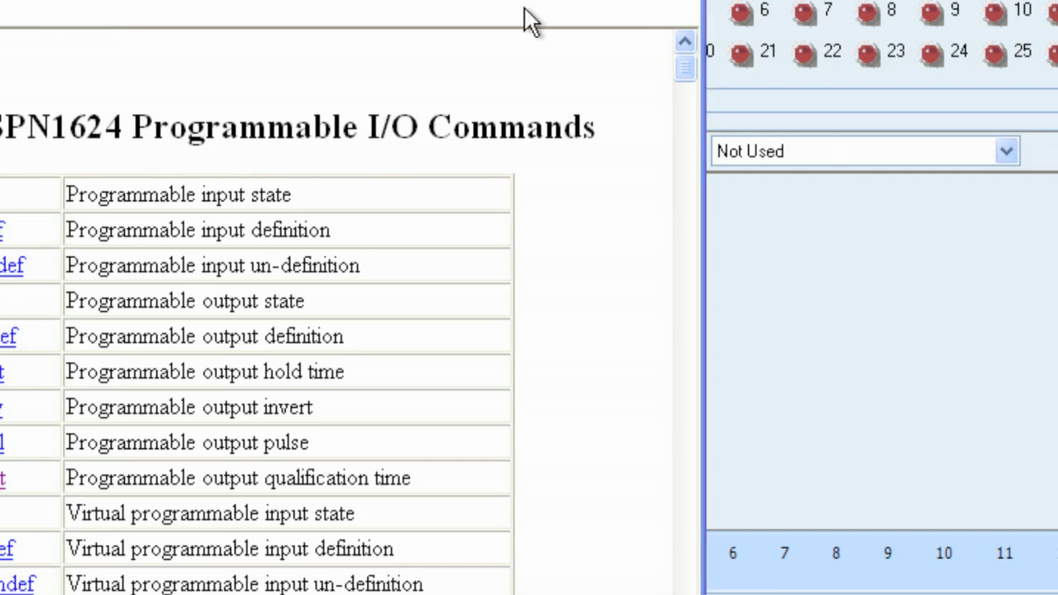
- Move the help aside and compare input 1's function list, leaving it Not Used
left_click_drag(468, 4, 0, 4)
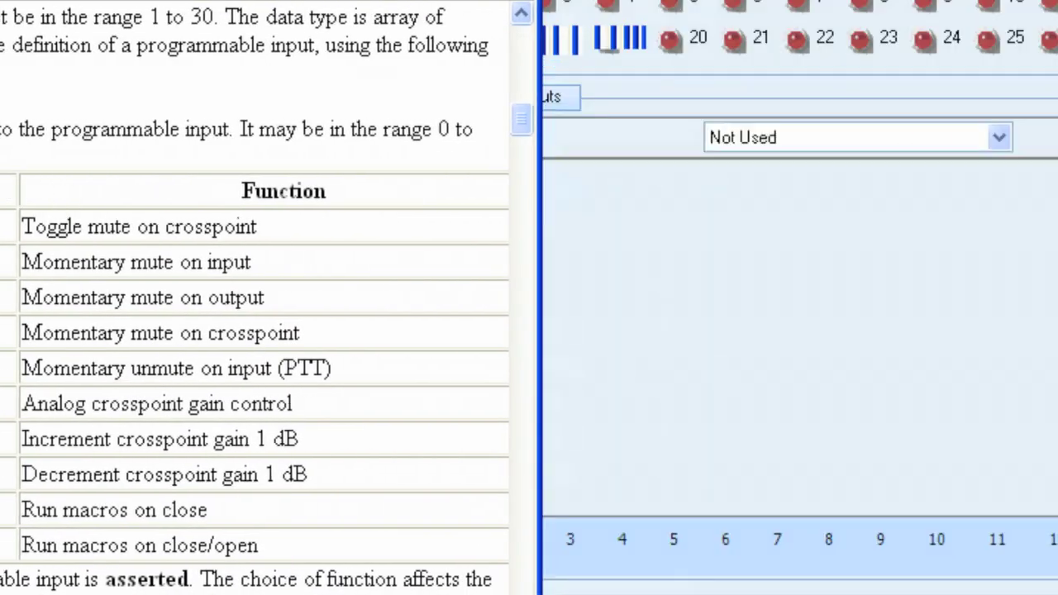
left_click(1000, 138)
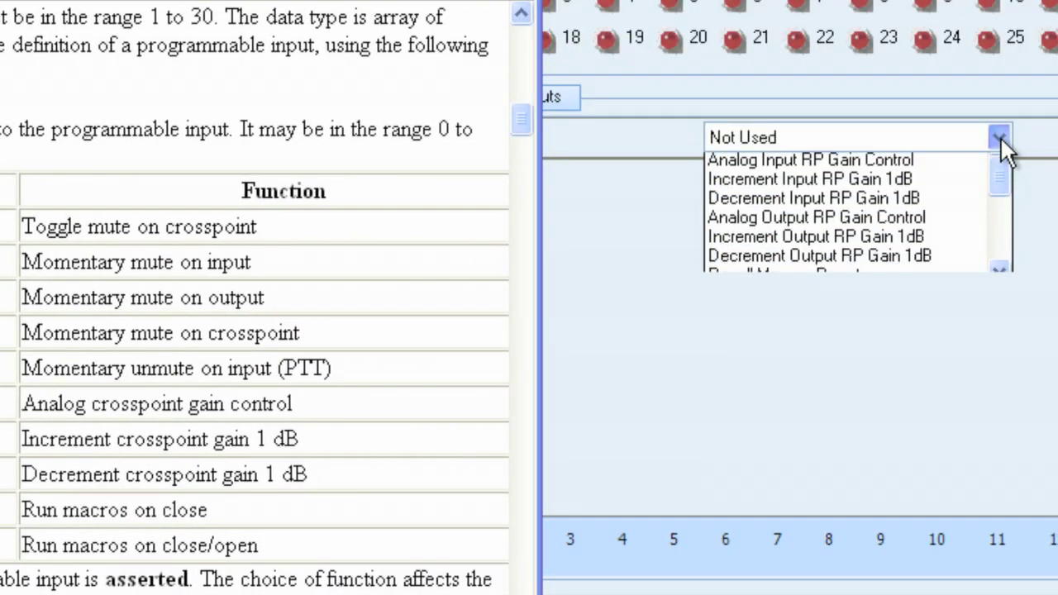
left_click(1010, 240)
scroll(1007, 293, "up", 4)
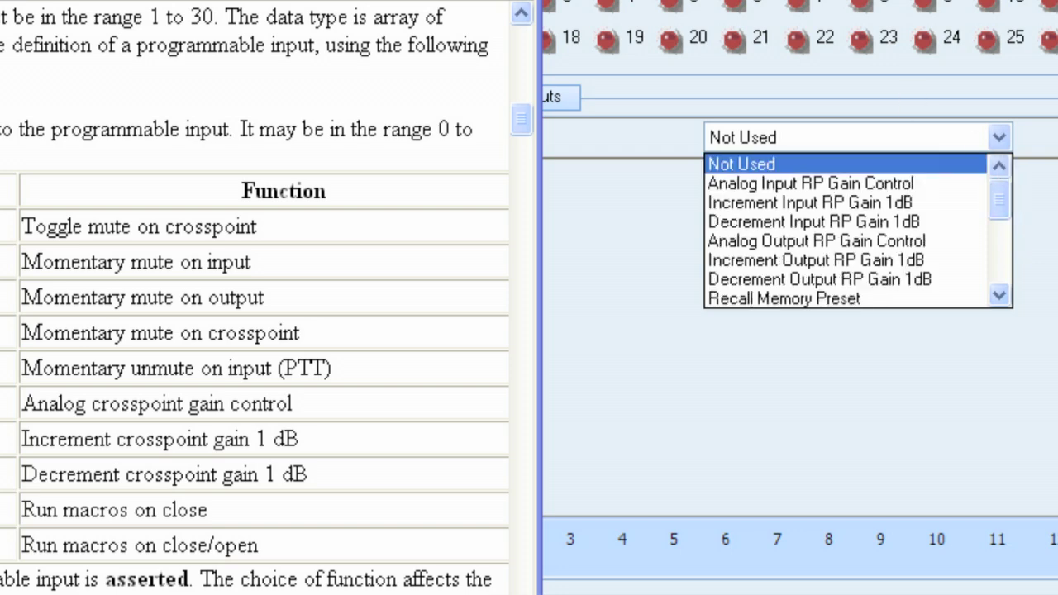
key("Return")
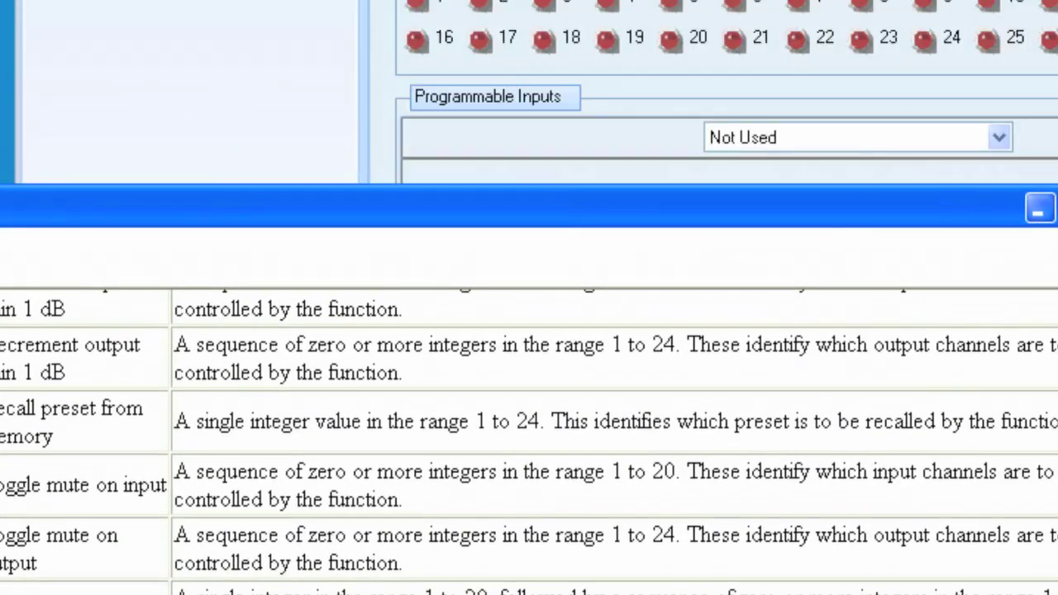
key("alt+Tab")
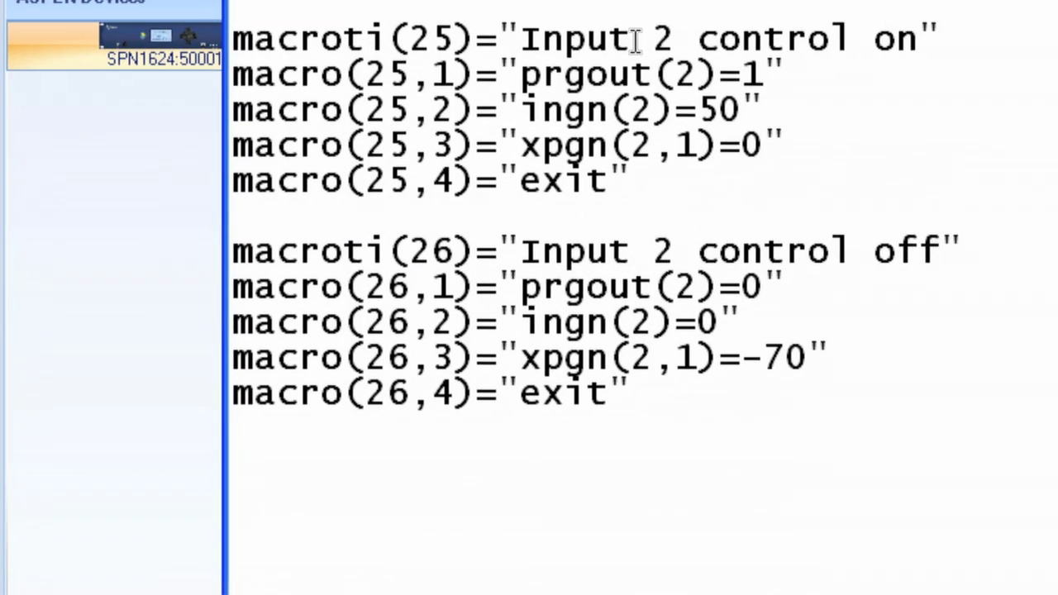
- Add the line prgindef(1)={18,25} after the last macro's exit line
left_click(253, 504)
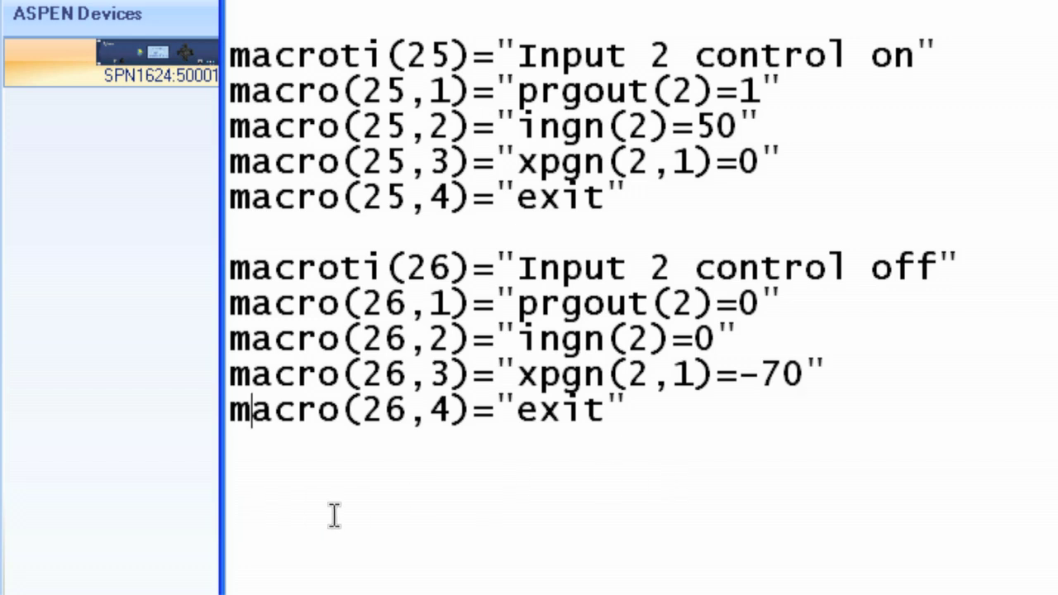
left_click(670, 419)
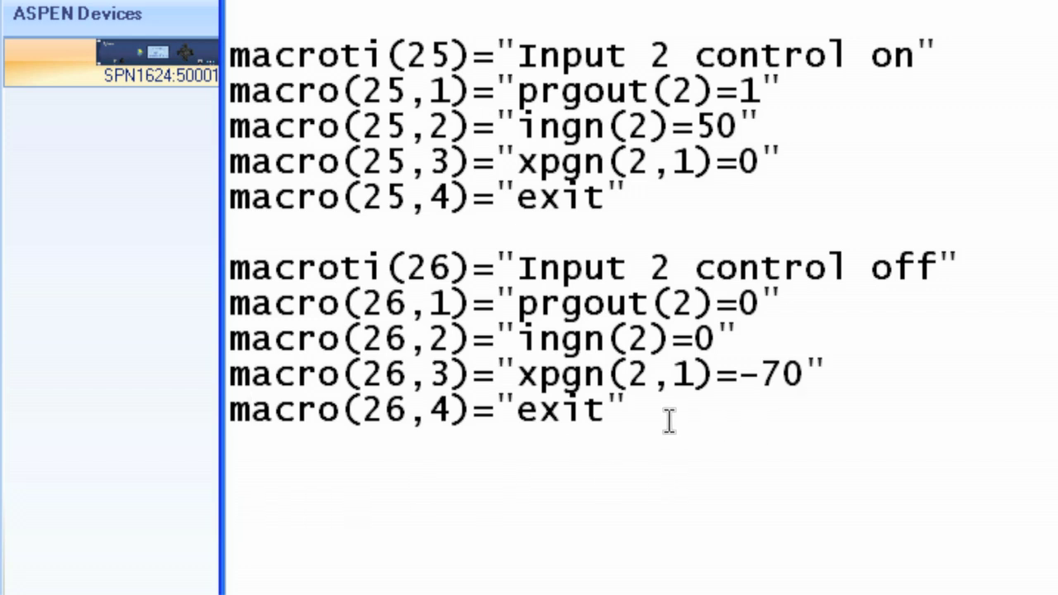
key("Return")
key("Return")
type("p")
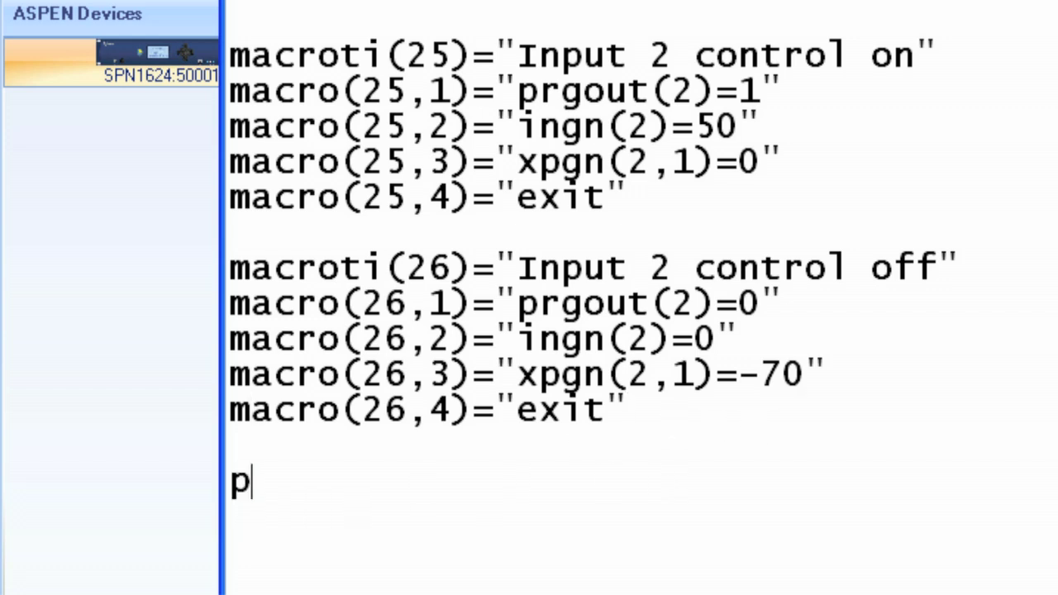
type("rginde")
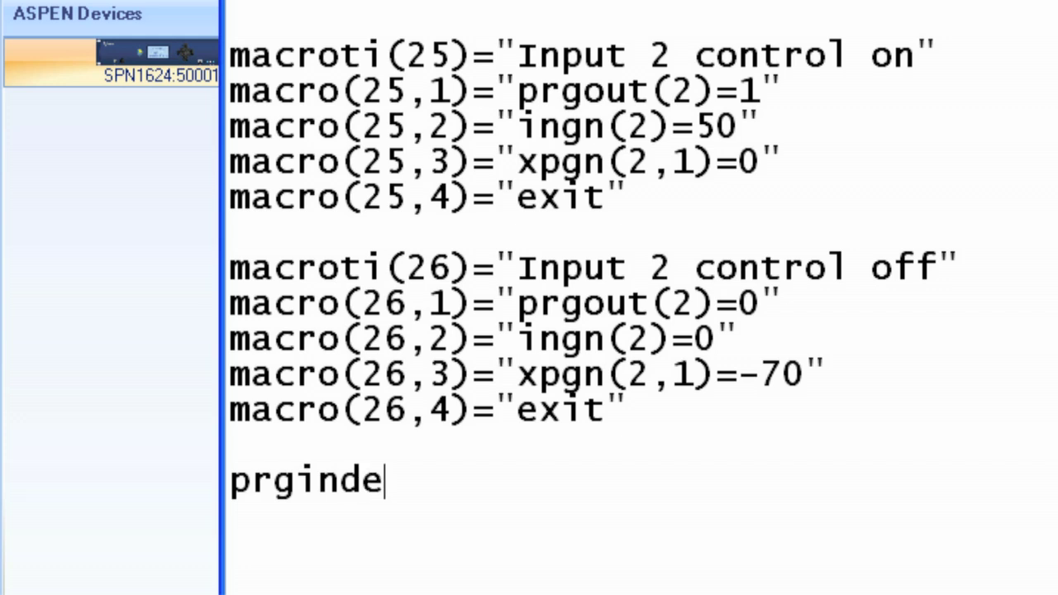
type("f(1)")
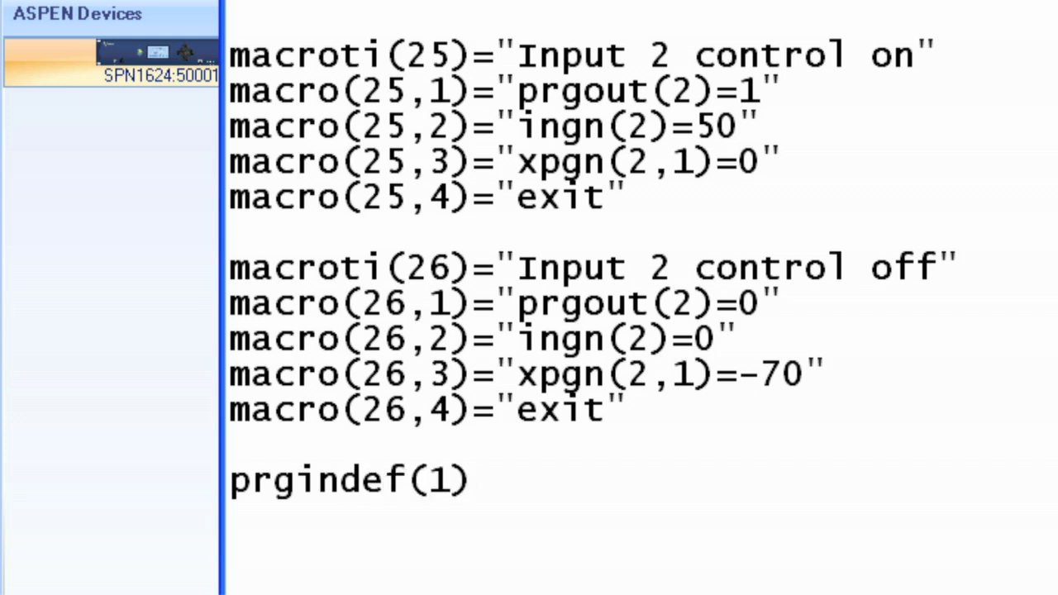
type("={18")
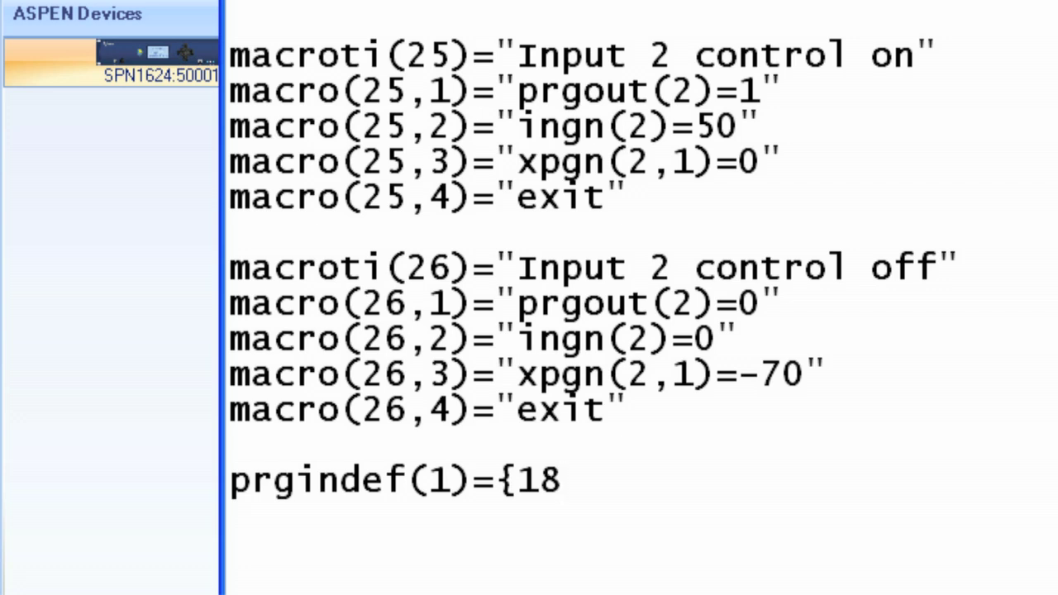
type(",25")
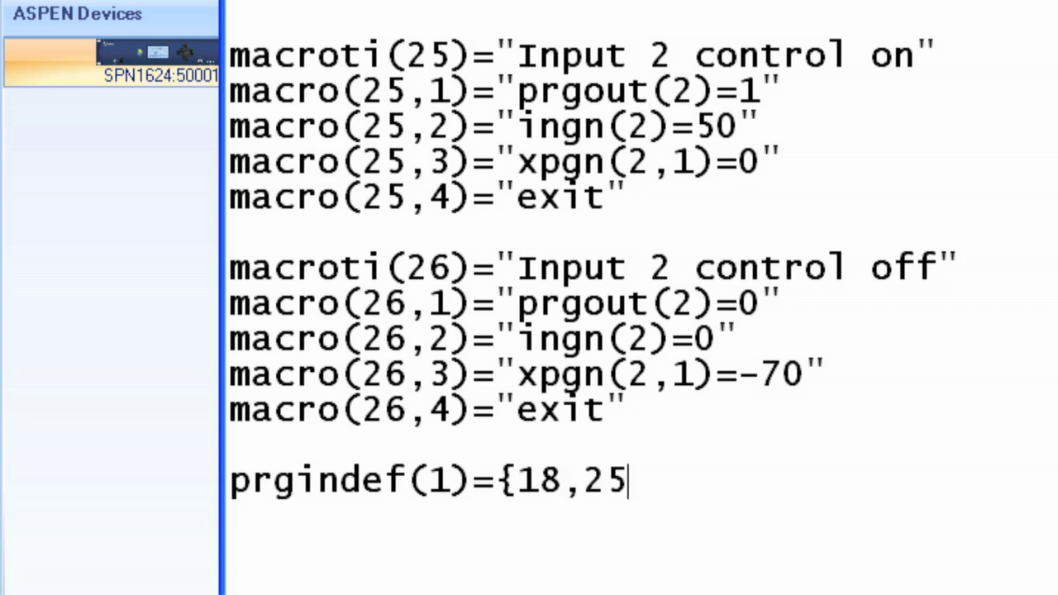
type("}")
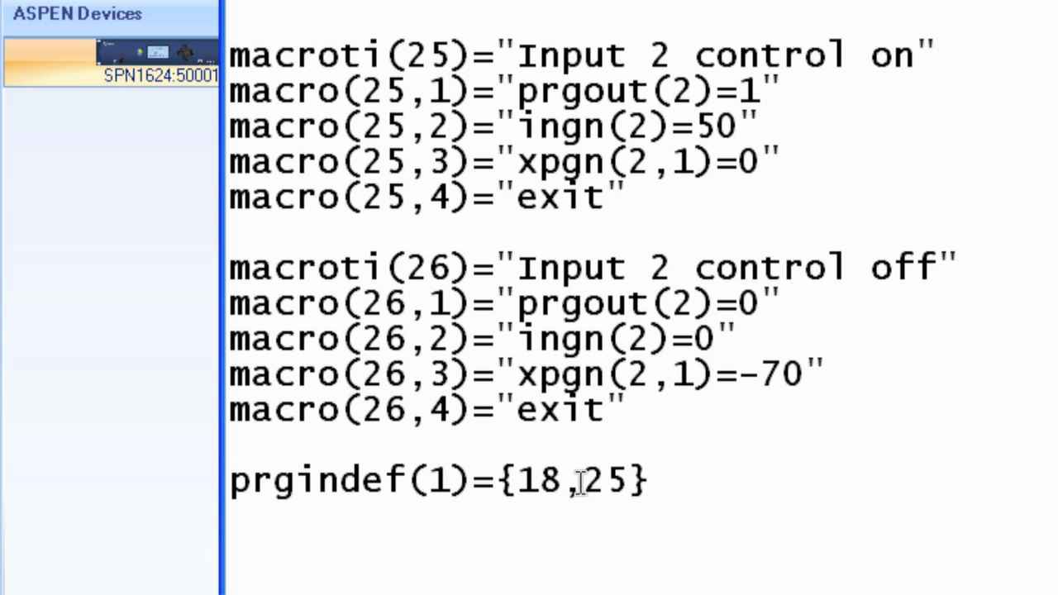
left_click_drag(229, 483, 657, 484)
left_click(640, 485)
left_click_drag(628, 0, 565, 238)
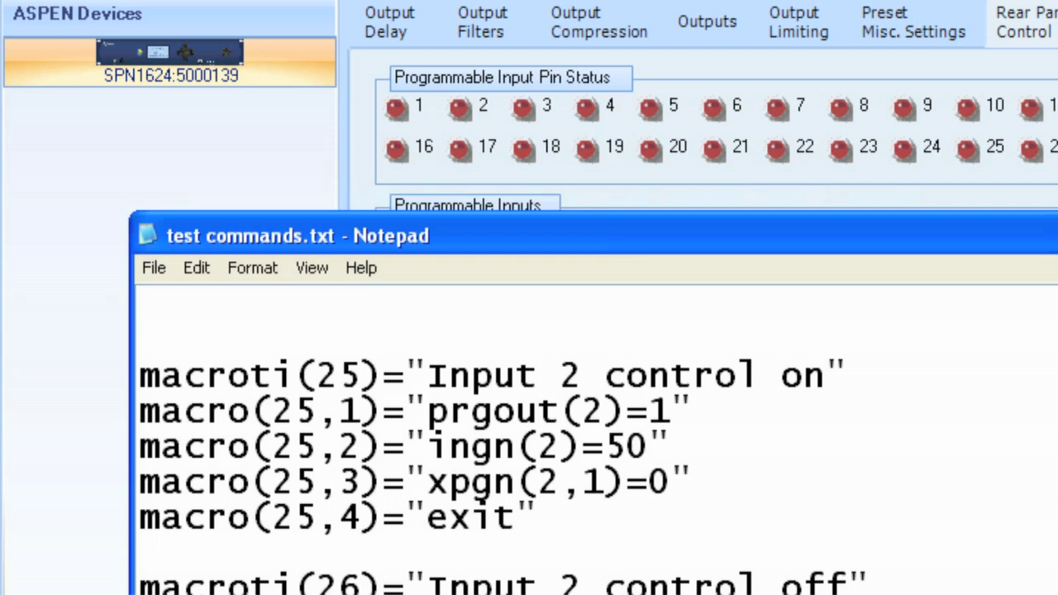
- Set programmable input 1 to Run Macro on Close with macro 25
left_click(578, 186)
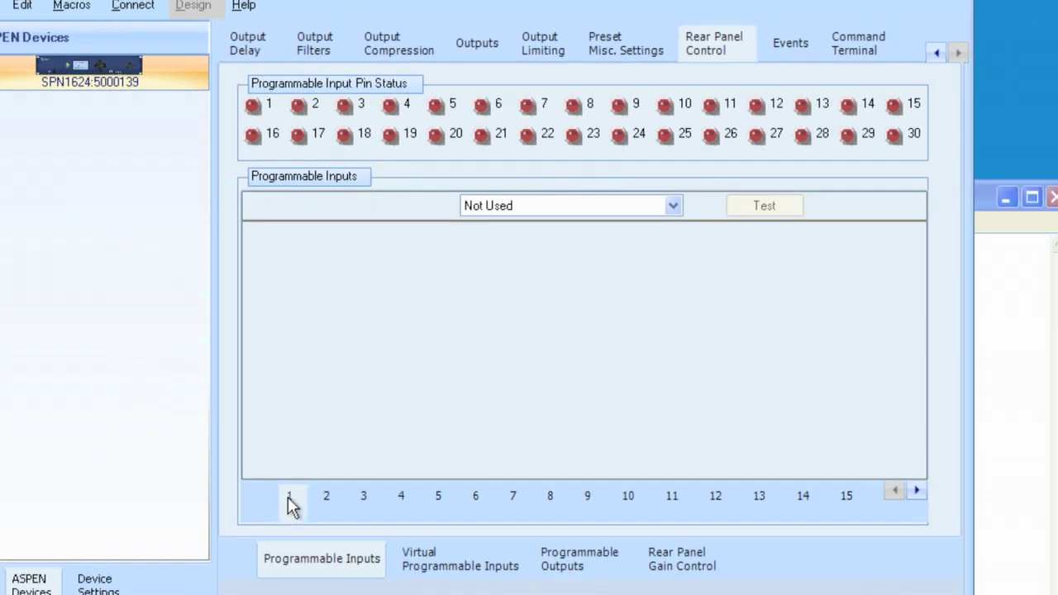
left_click(671, 206)
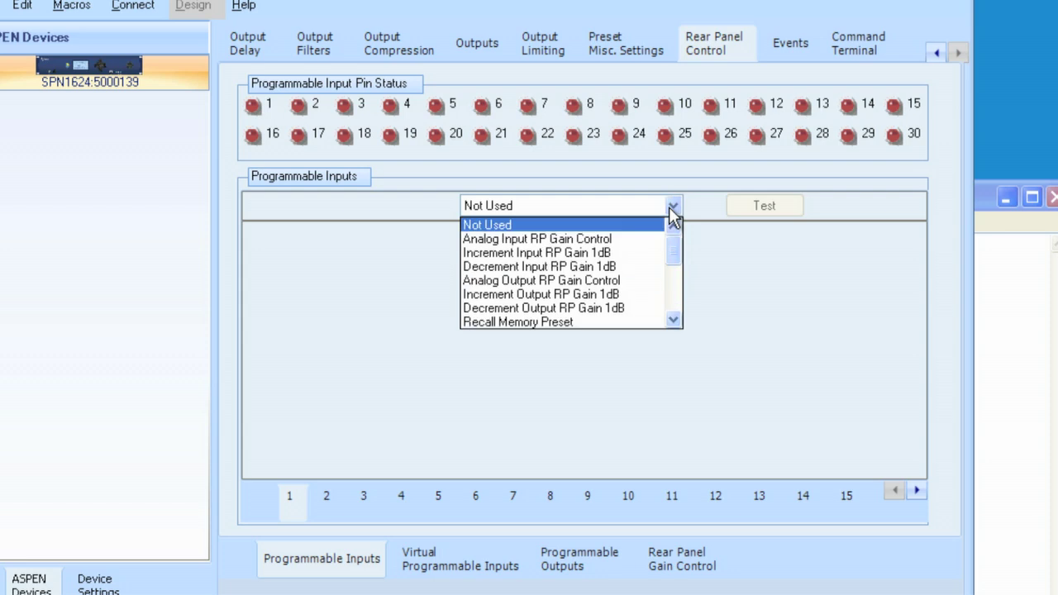
left_click_drag(678, 253, 677, 314)
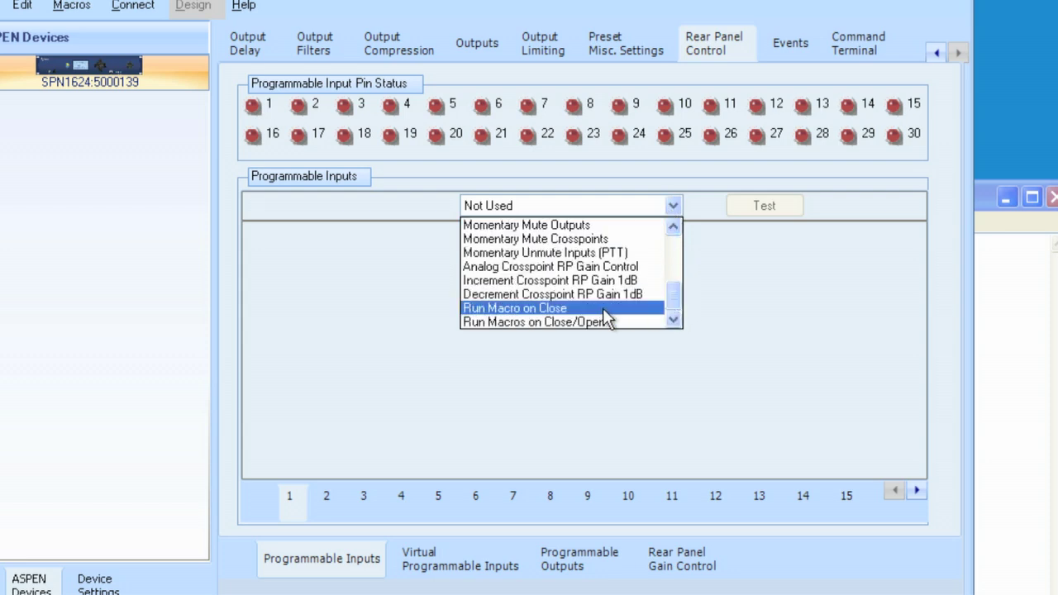
left_click(587, 307)
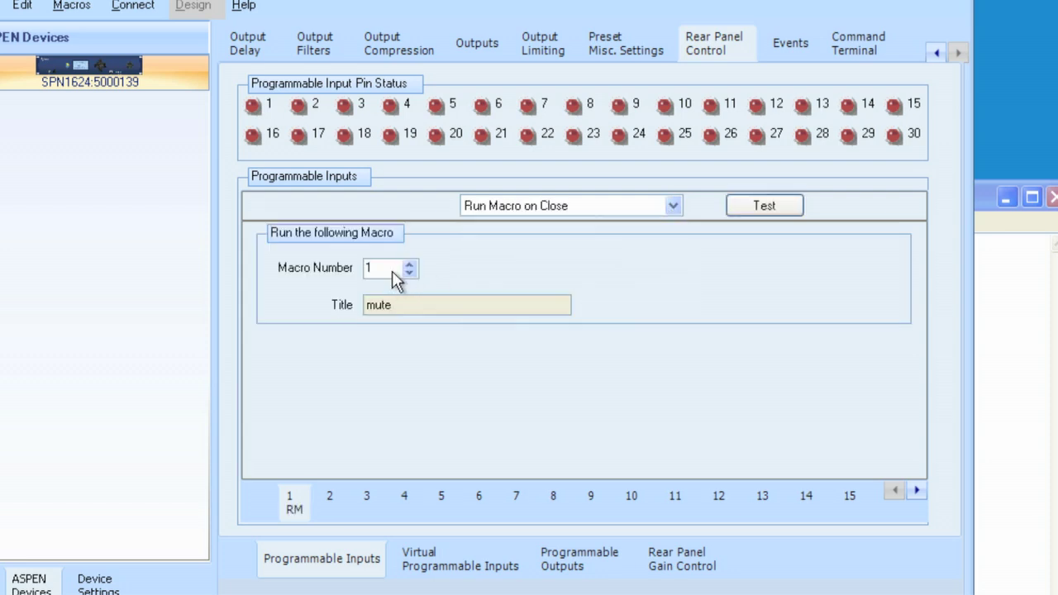
left_click_drag(377, 269, 355, 273)
type("25")
key("Return")
- Return programmable input 1 to Not Used and go back to Notepad
left_click(673, 205)
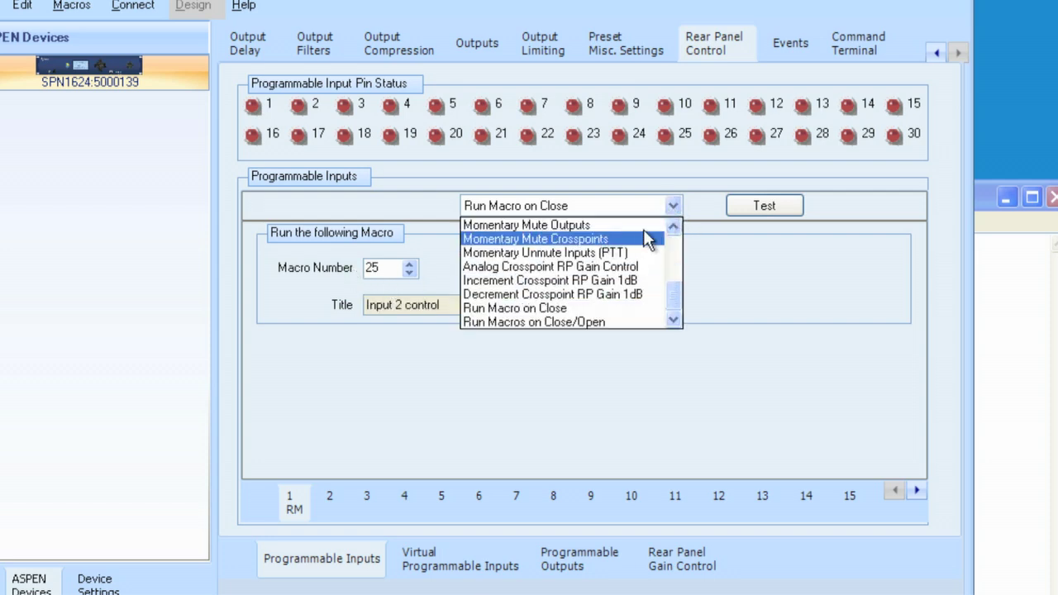
left_click_drag(674, 298, 674, 223)
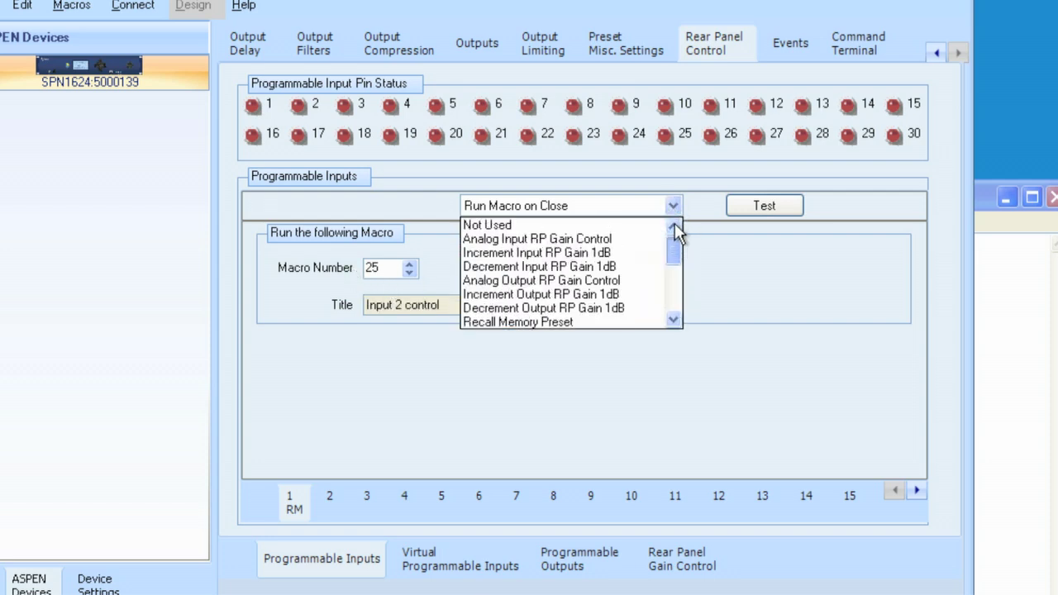
left_click(595, 225)
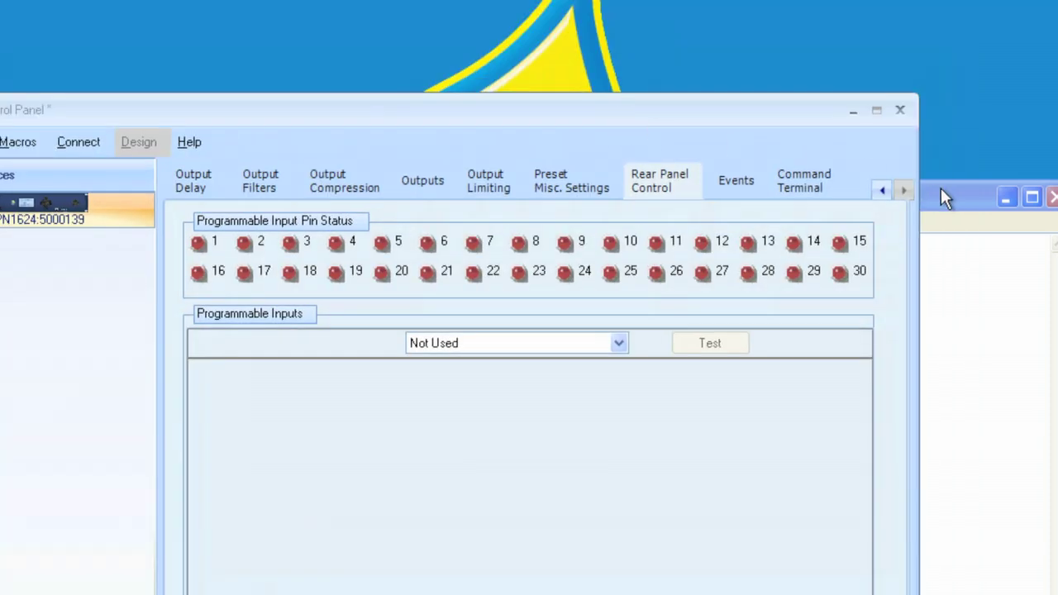
left_click(941, 189)
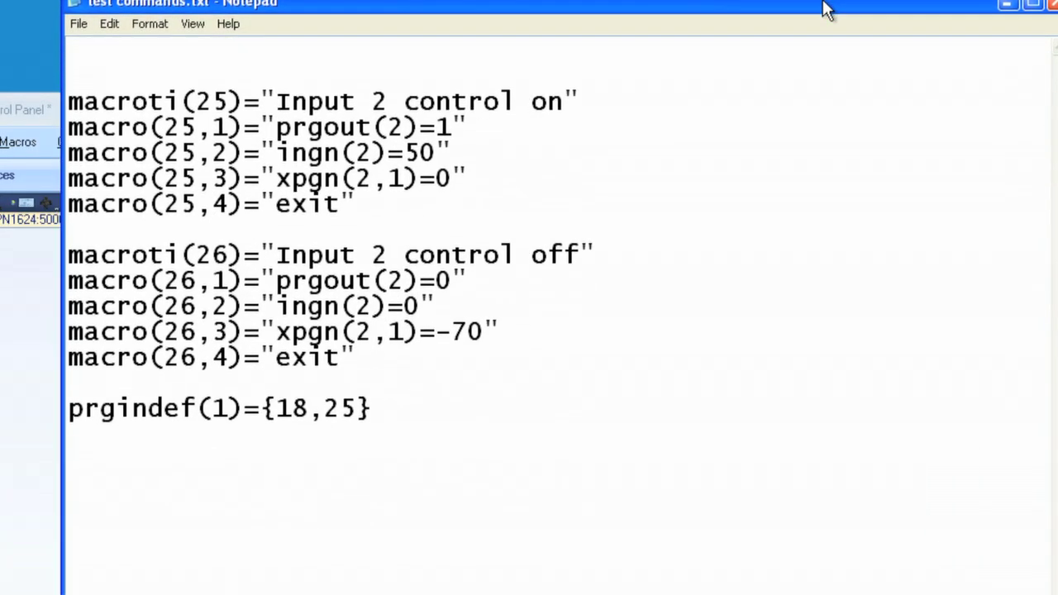
- Add prgindef(2)={18,26} below the first prgindef line
left_click_drag(826, 10, 829, 0)
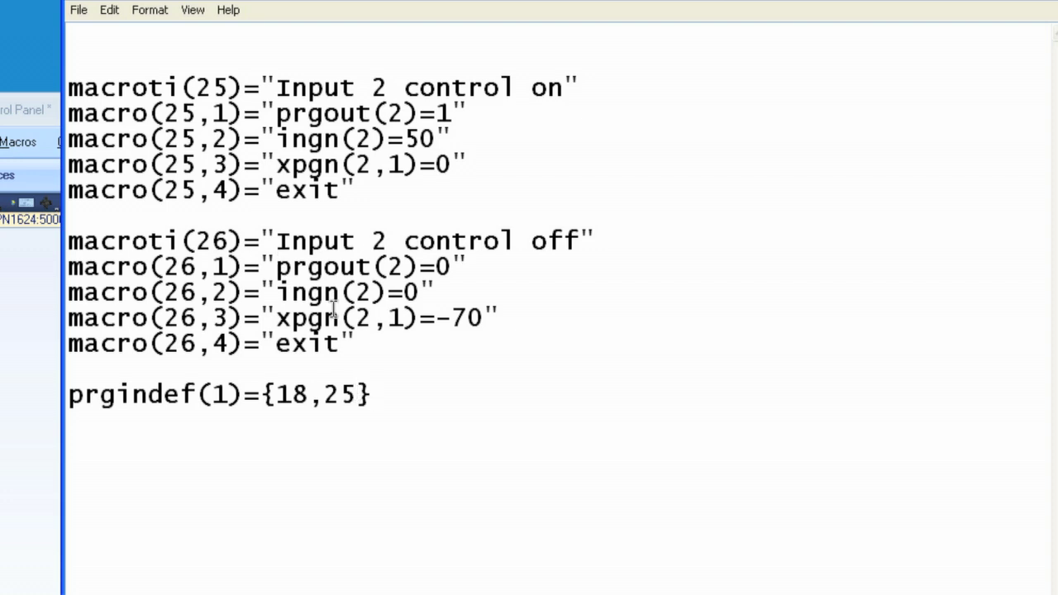
left_click_drag(372, 395, 55, 400)
key("ctrl+c")
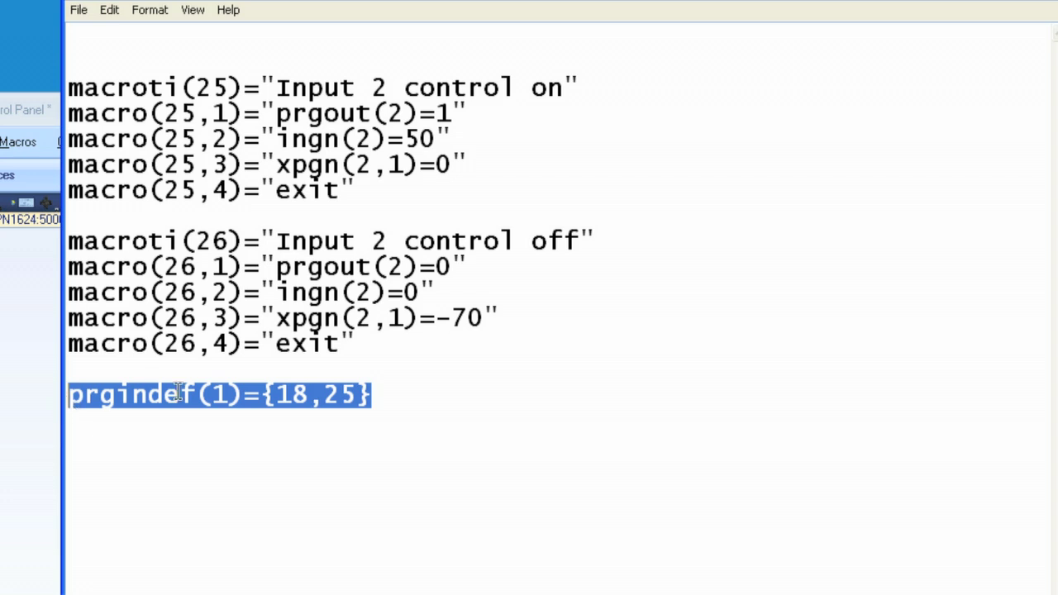
left_click(380, 395)
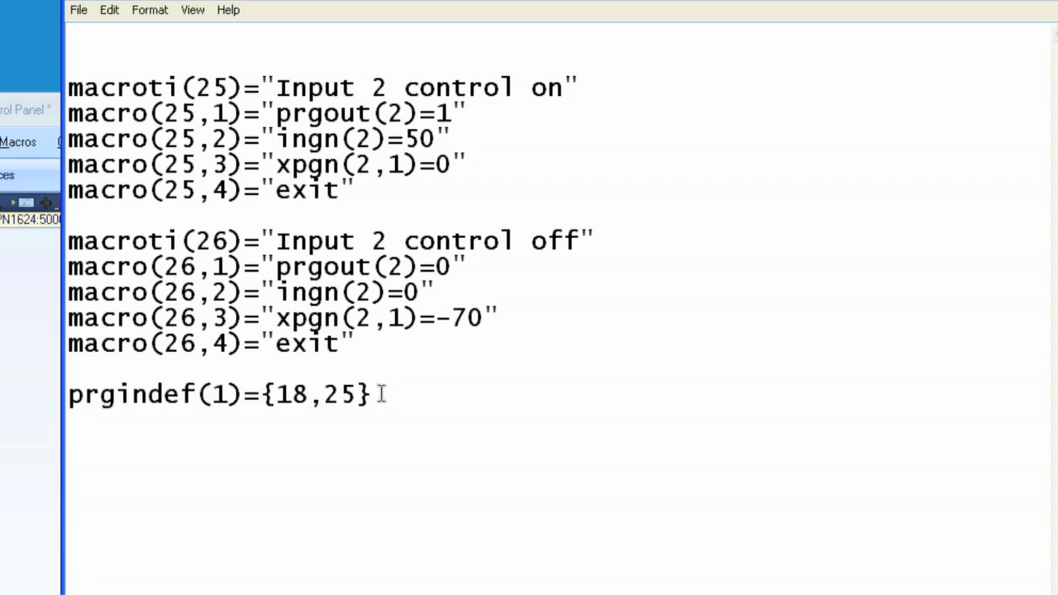
key("Return")
key("ctrl+v")
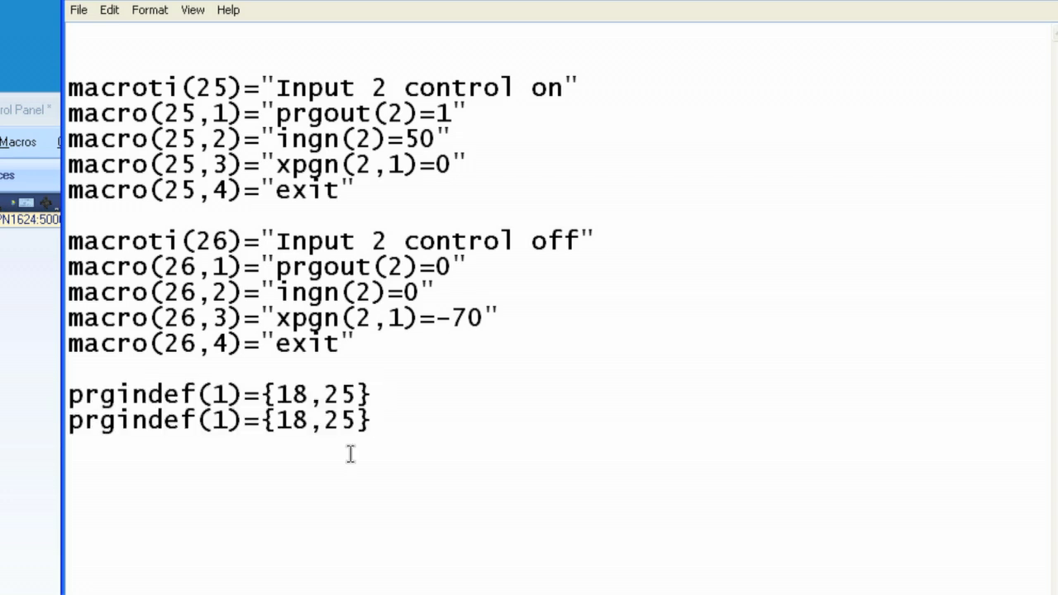
double_click(217, 421)
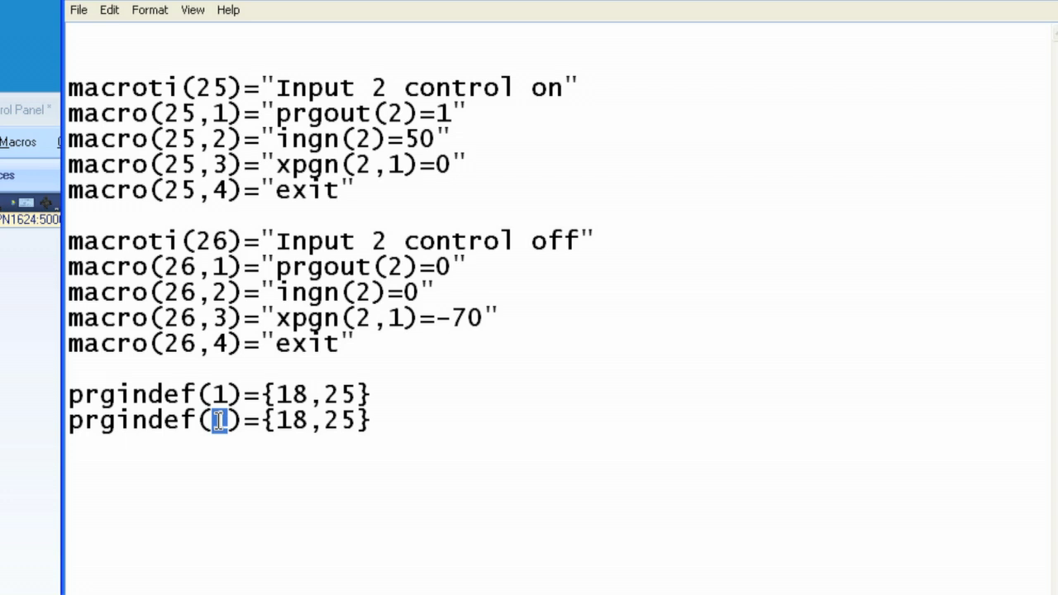
type("2")
left_click_drag(341, 421, 352, 421)
type("6")
- Save the command file and bring ASPEN Control Panel forward
left_click(79, 9)
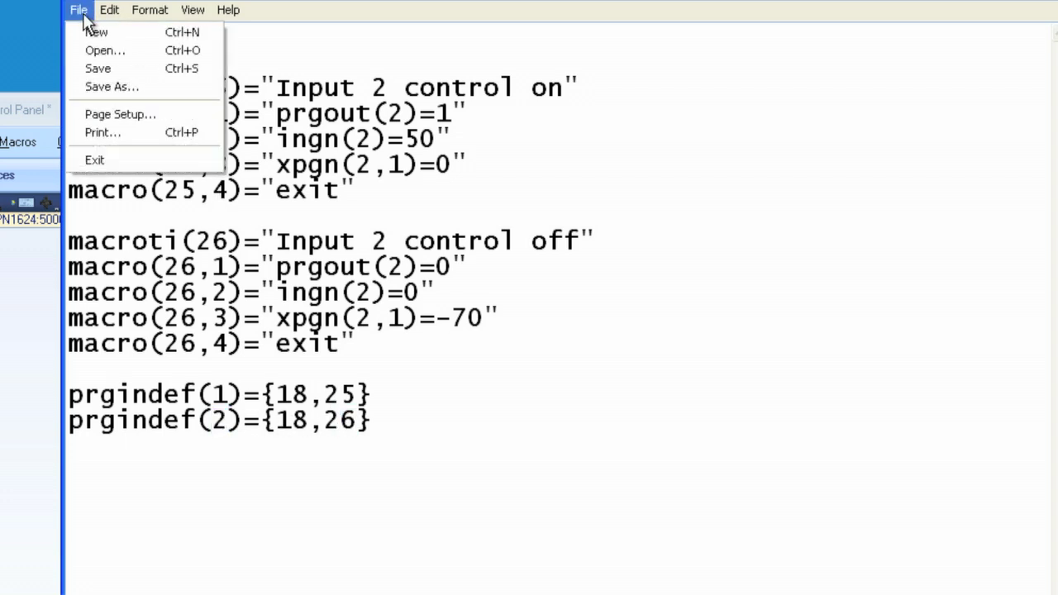
left_click(93, 70)
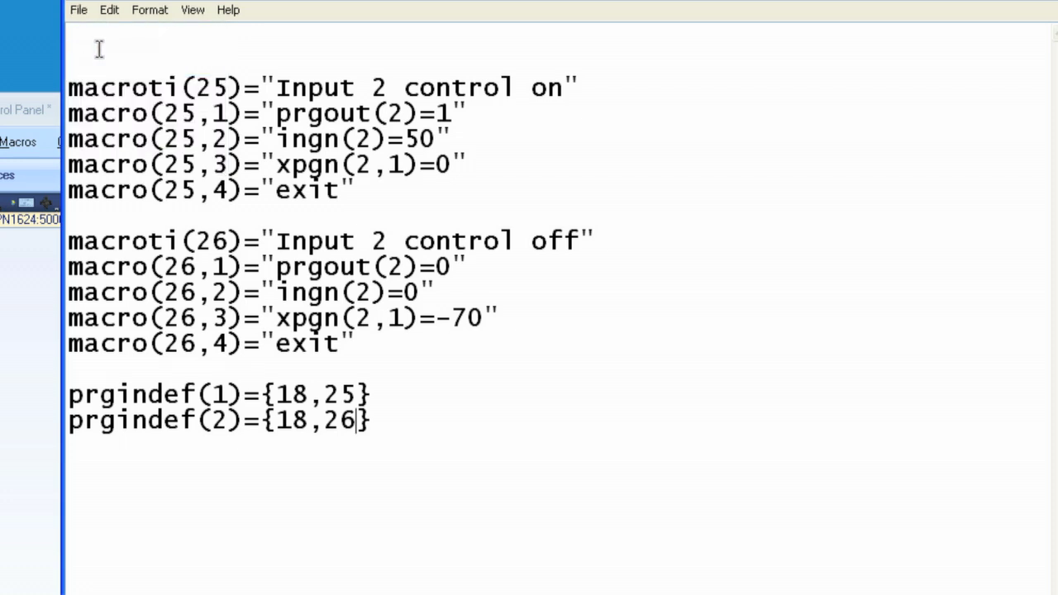
left_click_drag(164, 0, 257, 182)
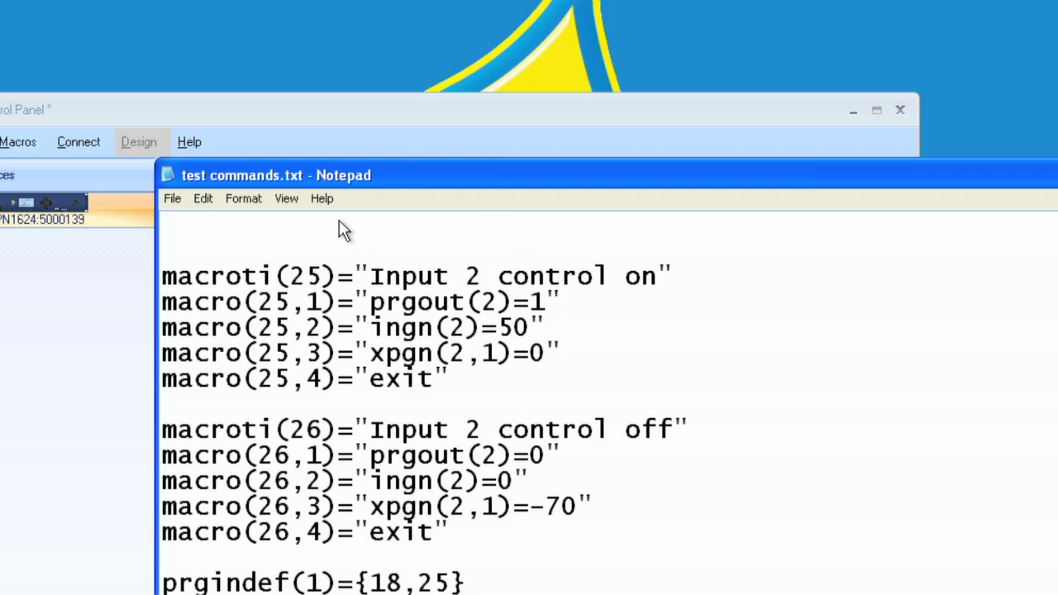
left_click(239, 117)
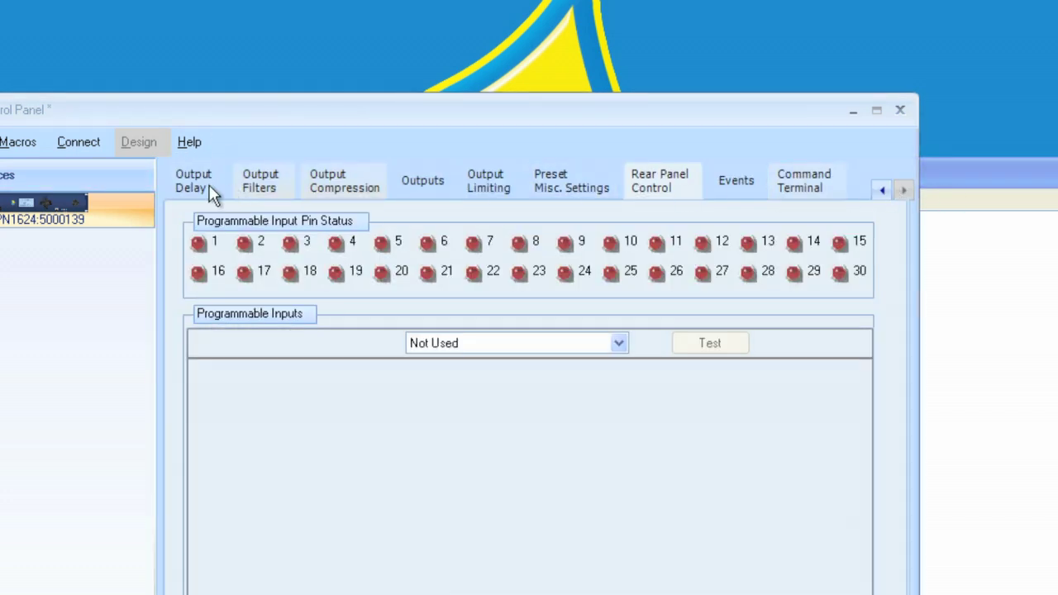
- Switch to the Command Terminal and choose File > Playback
left_click(800, 187)
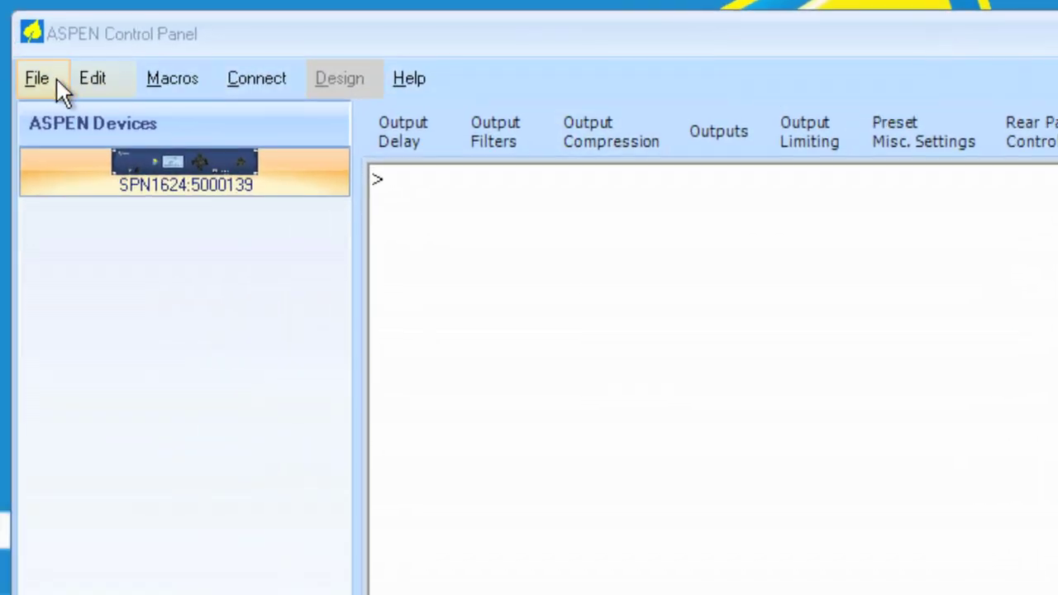
left_click(34, 77)
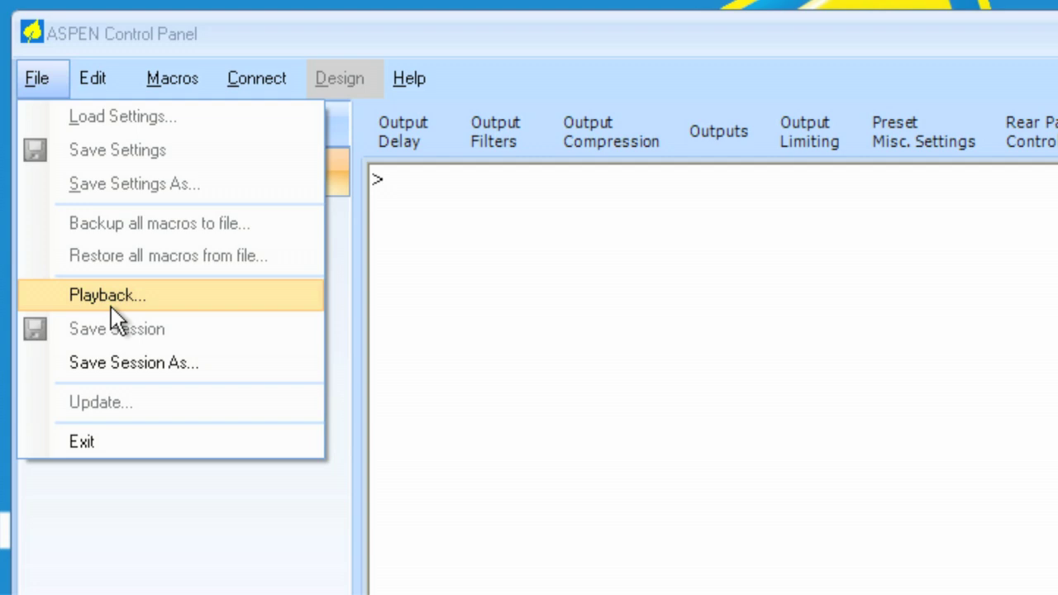
left_click(434, 474)
left_click(503, 135)
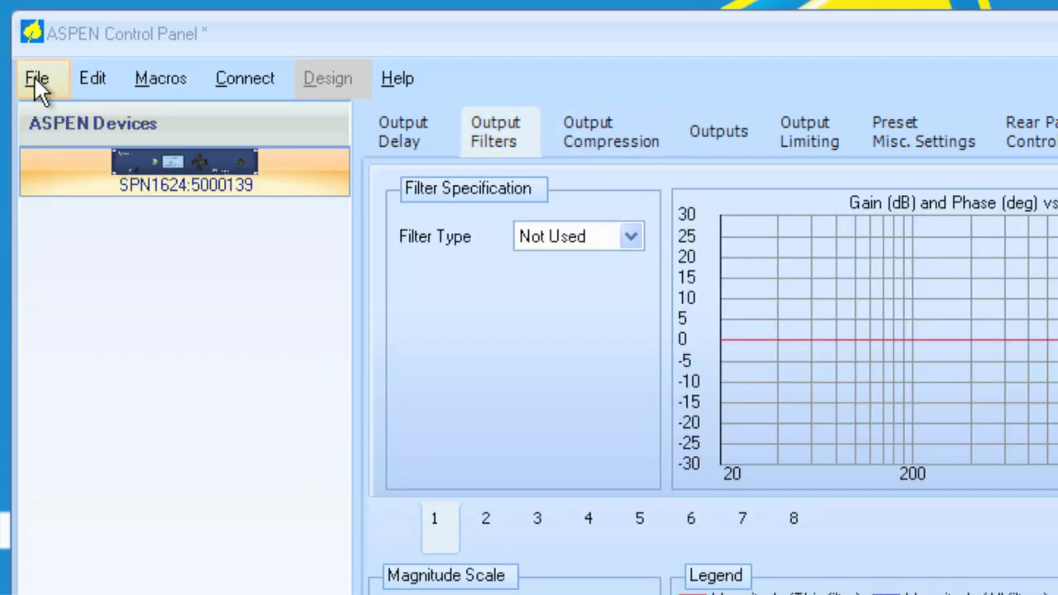
left_click(35, 77)
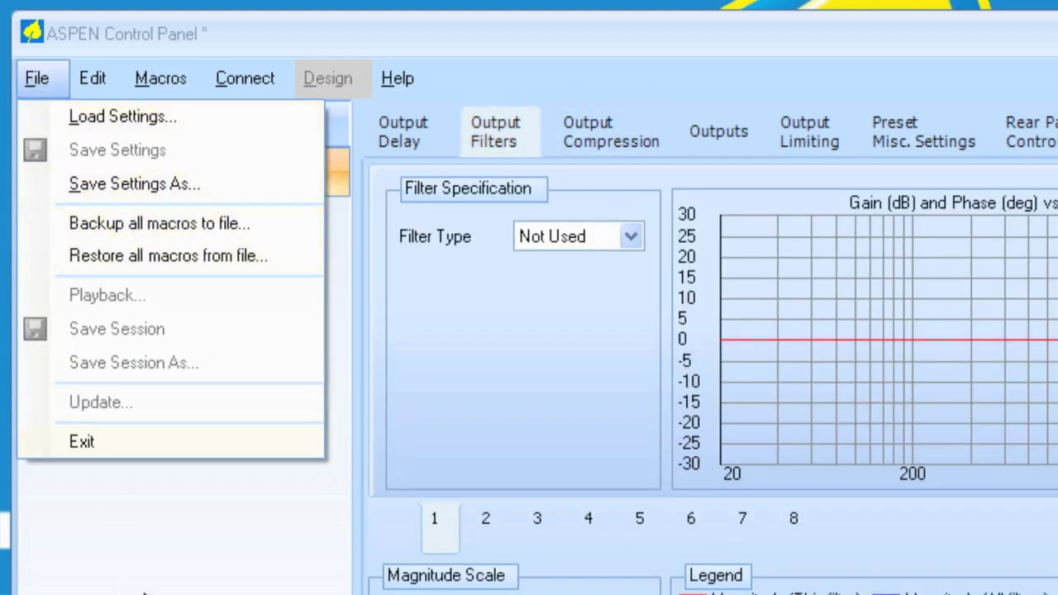
left_click(932, 196)
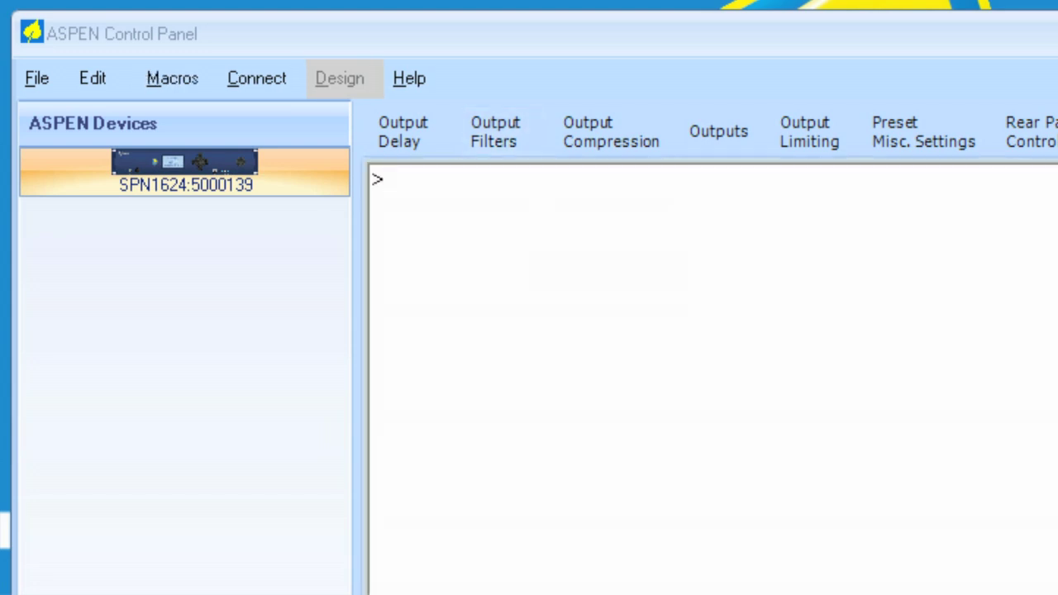
left_click(37, 78)
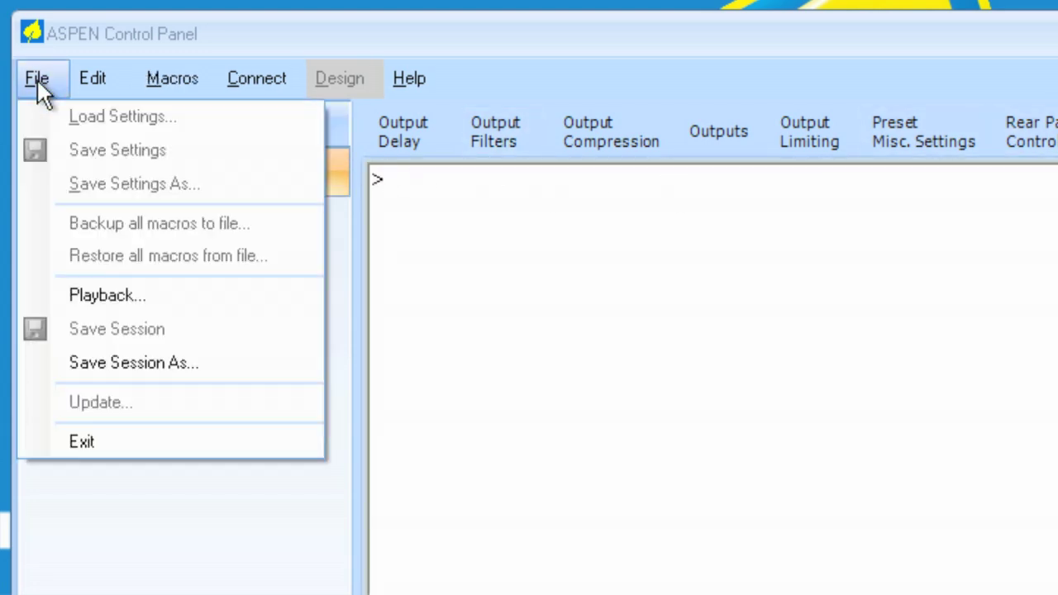
left_click(85, 299)
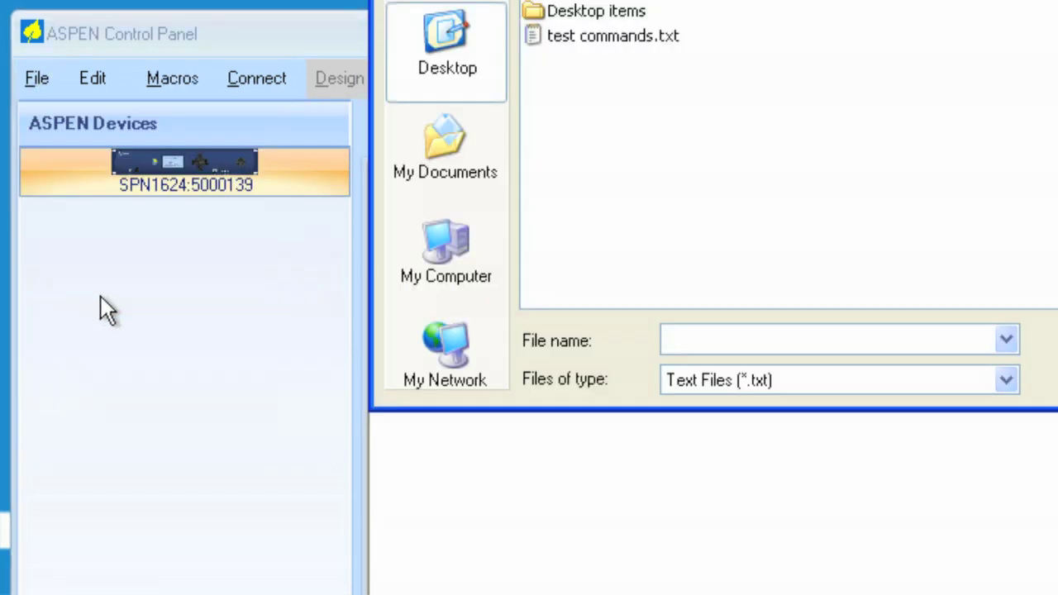
- Play test commands.txt into the SPN1624 and check the rear panel input settings
left_click(577, 37)
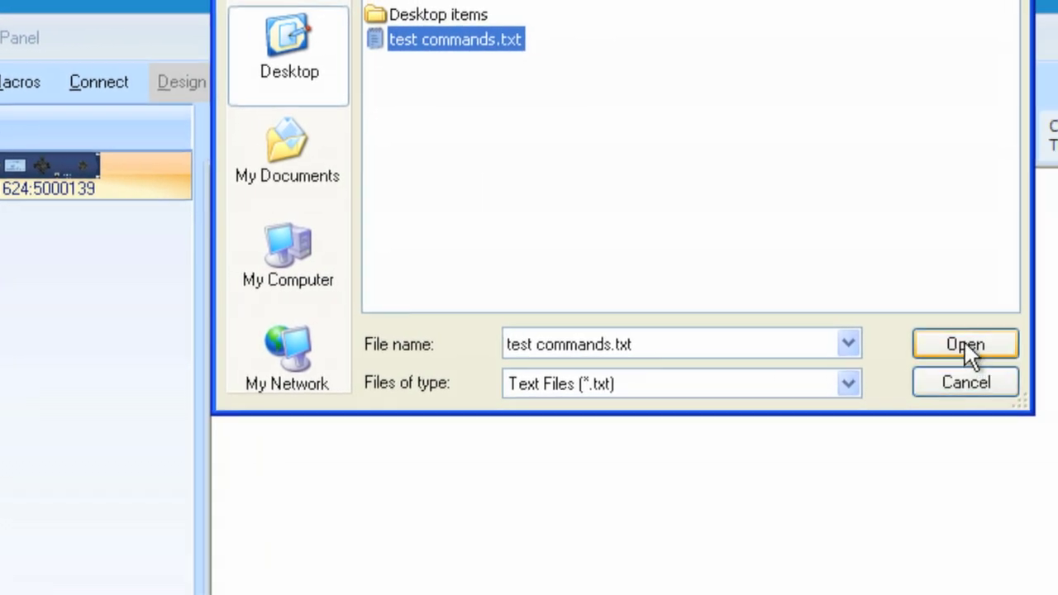
left_click(965, 344)
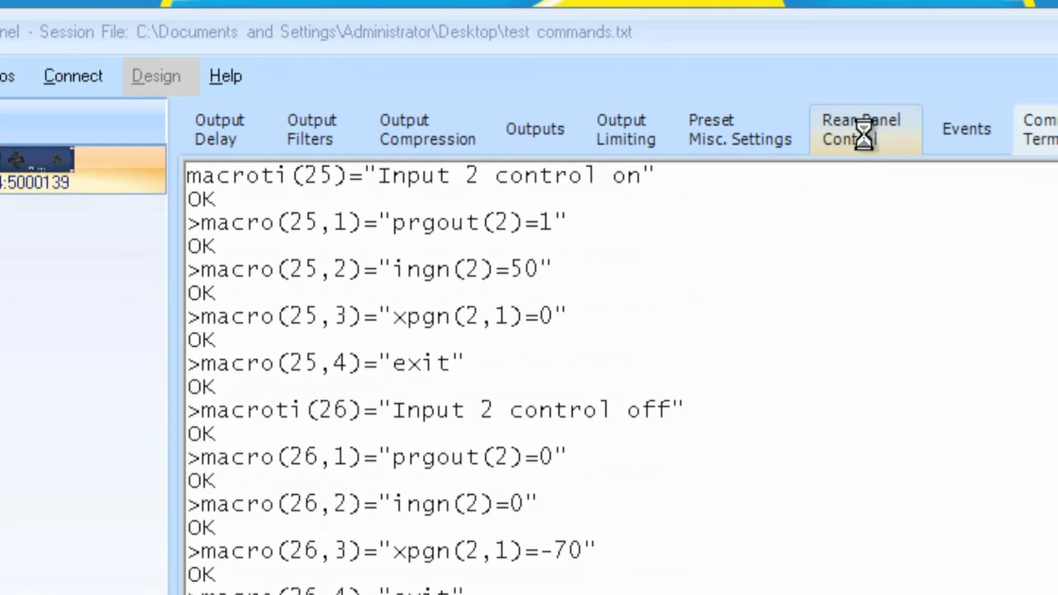
left_click(876, 105)
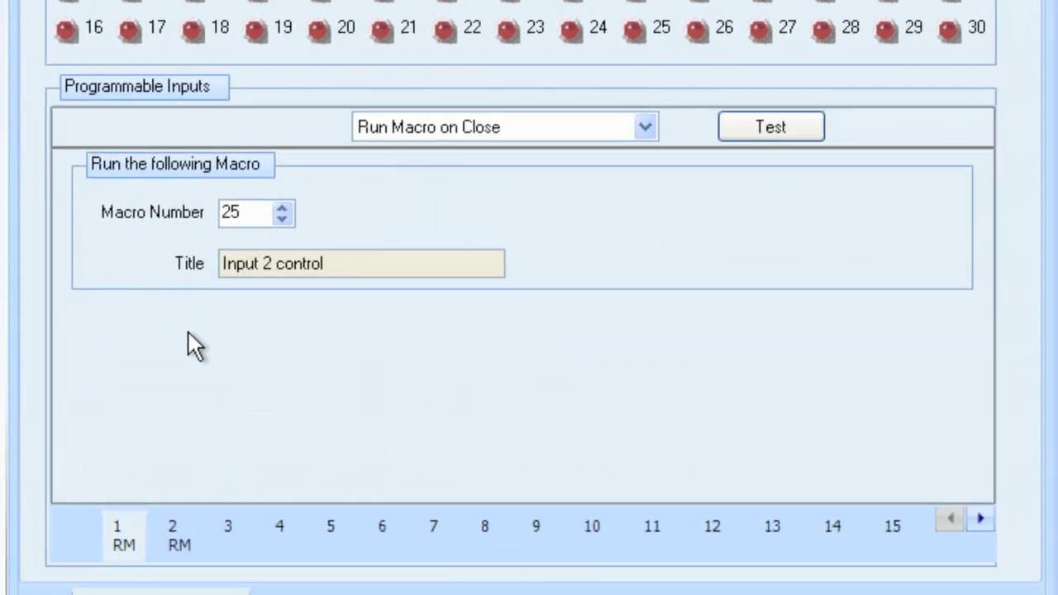
- Compare rear inputs 2 and 1, confirming Run Macro on Close with macros 26 and 25
left_click(170, 529)
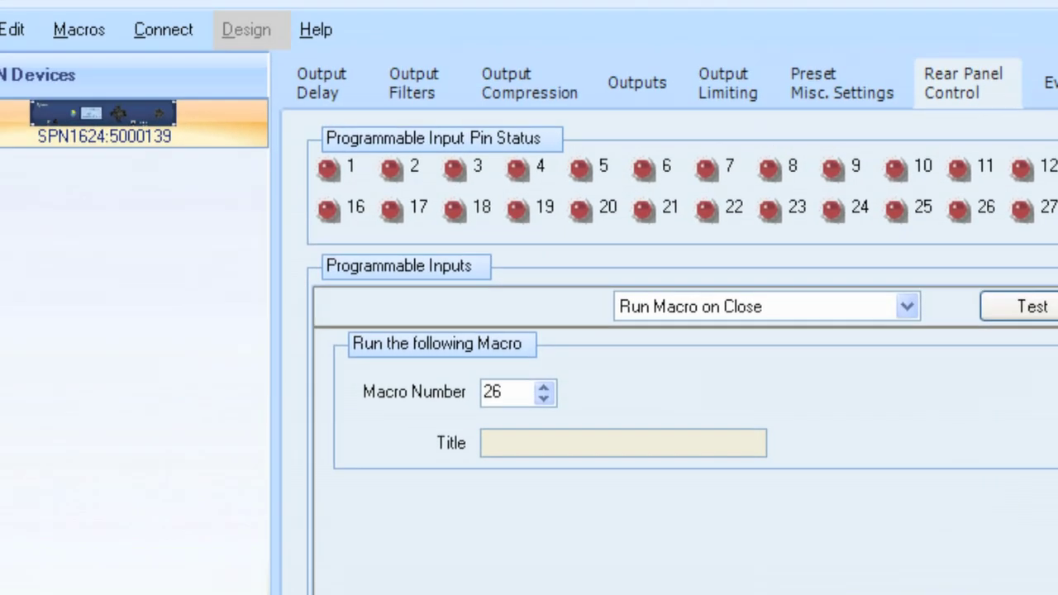
left_click(122, 541)
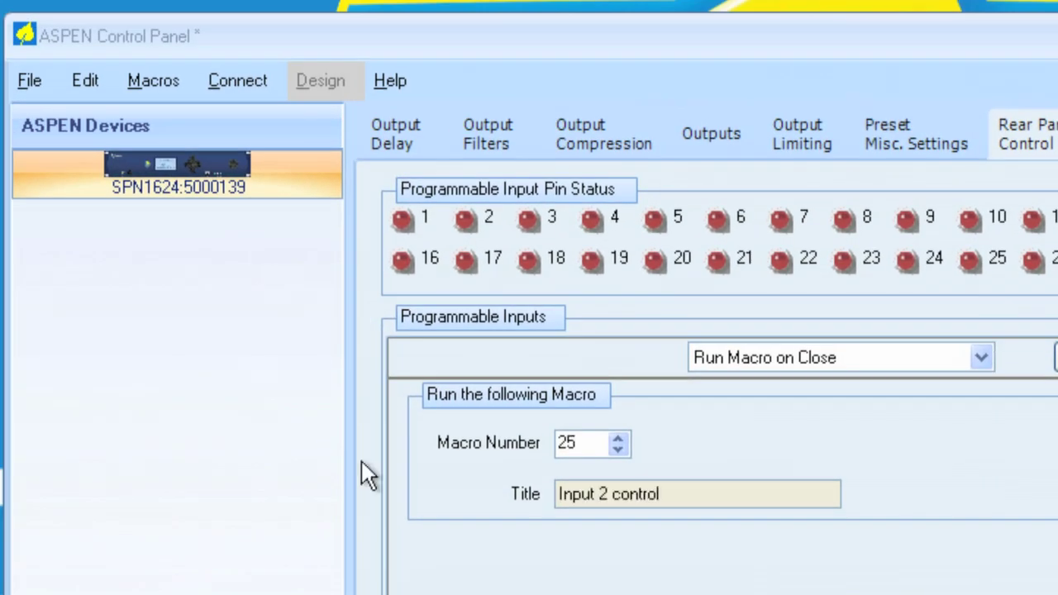
- In the Macro Editor, recall macro 25 from device memory to confirm its 'on' command
left_click(155, 81)
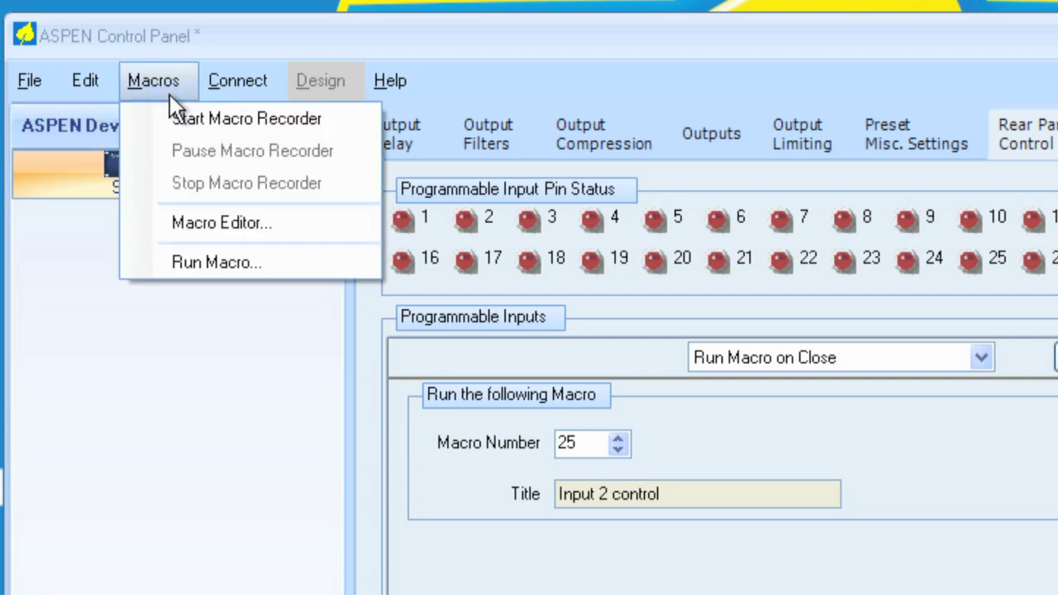
left_click(180, 231)
left_click(432, 155)
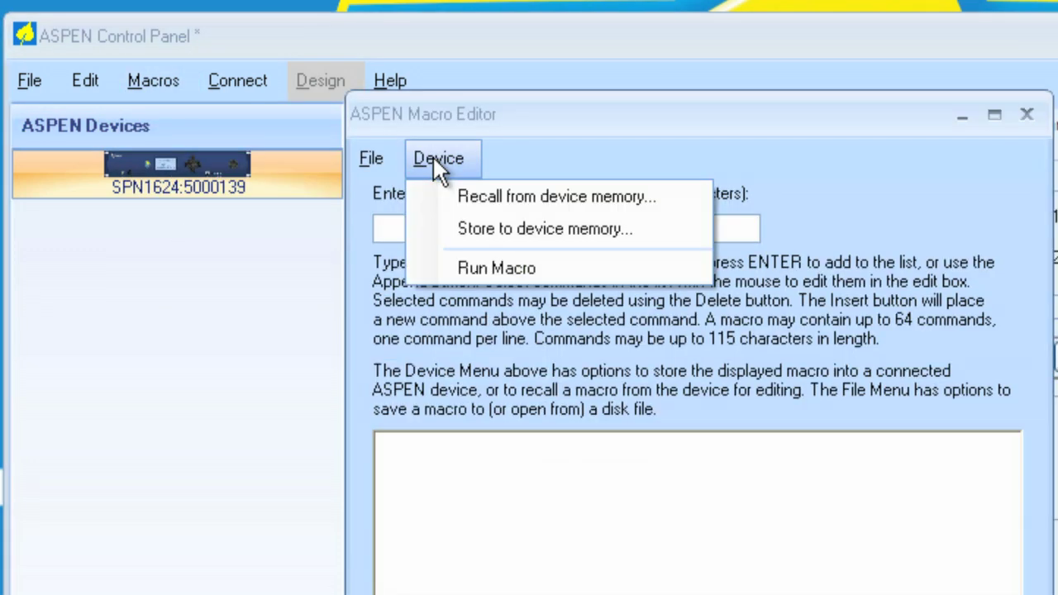
left_click(458, 197)
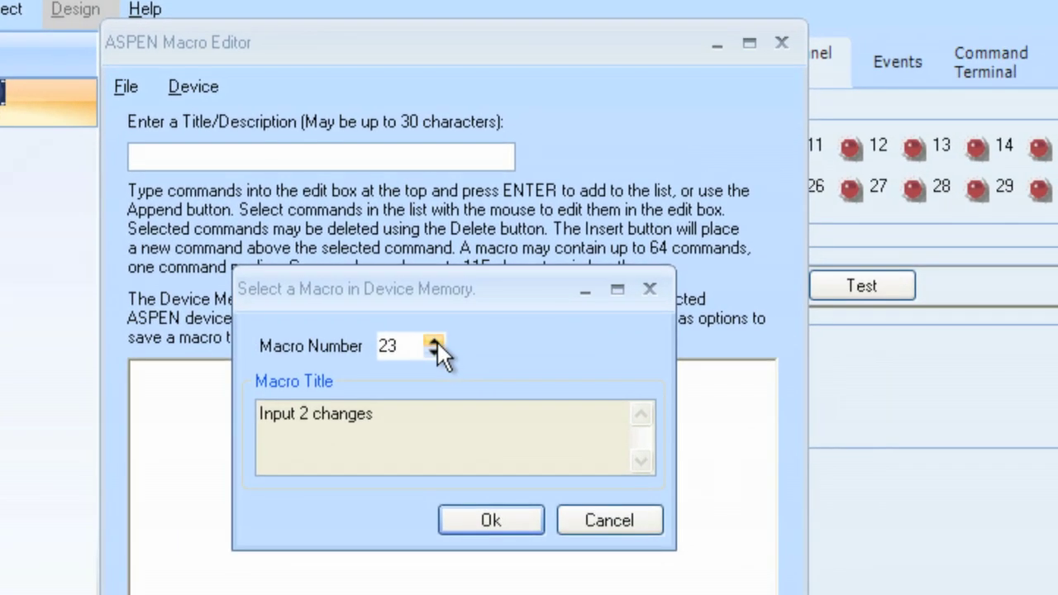
left_click(454, 346)
left_click(454, 347)
left_click(499, 519)
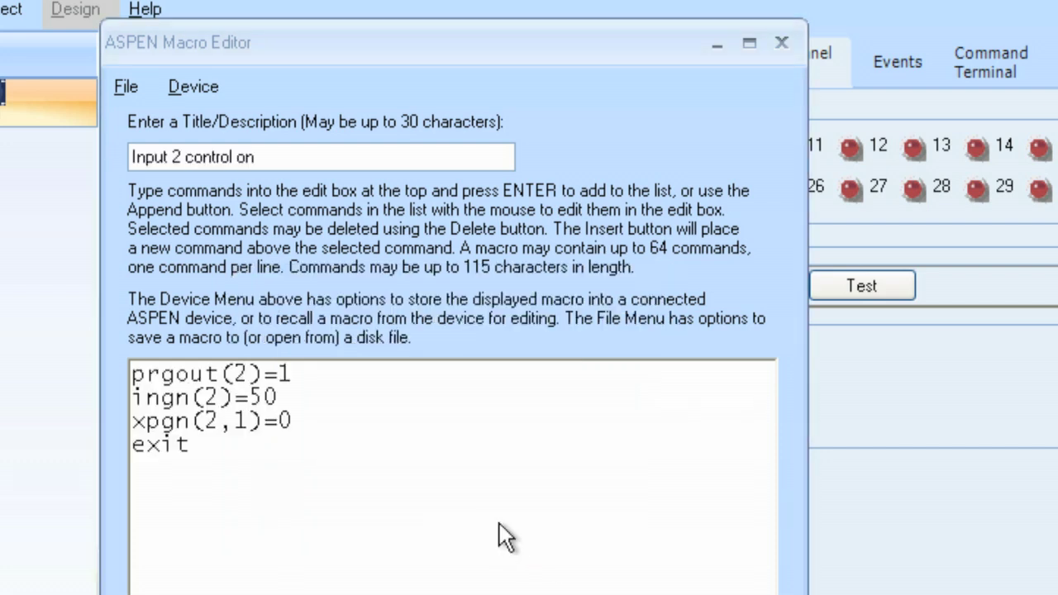
- Recall macro 26 from device memory to confirm its 'off' command, then close the editor
left_click(198, 85)
left_click(206, 124)
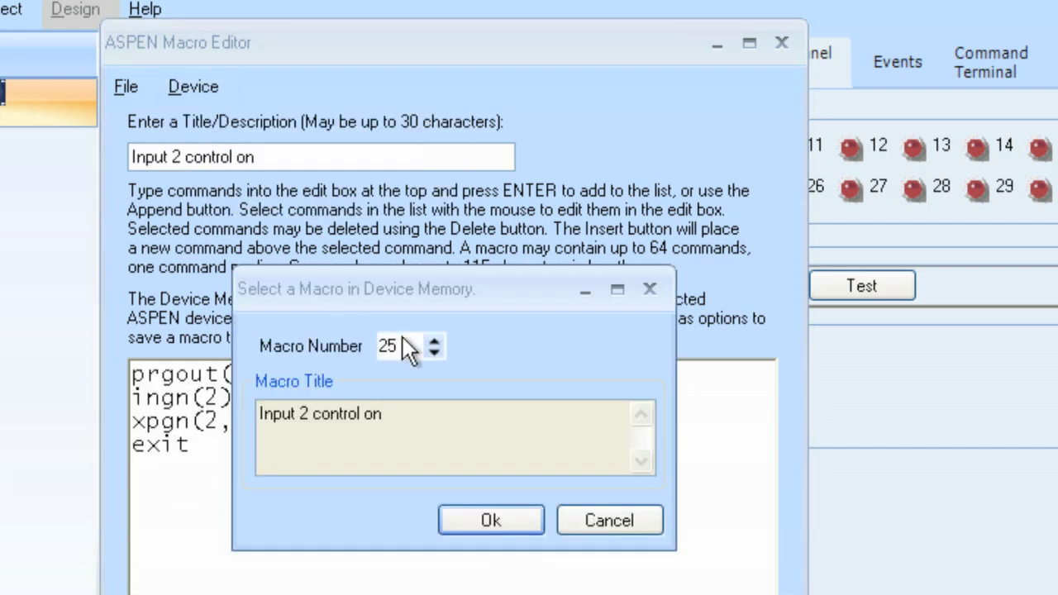
left_click(435, 341)
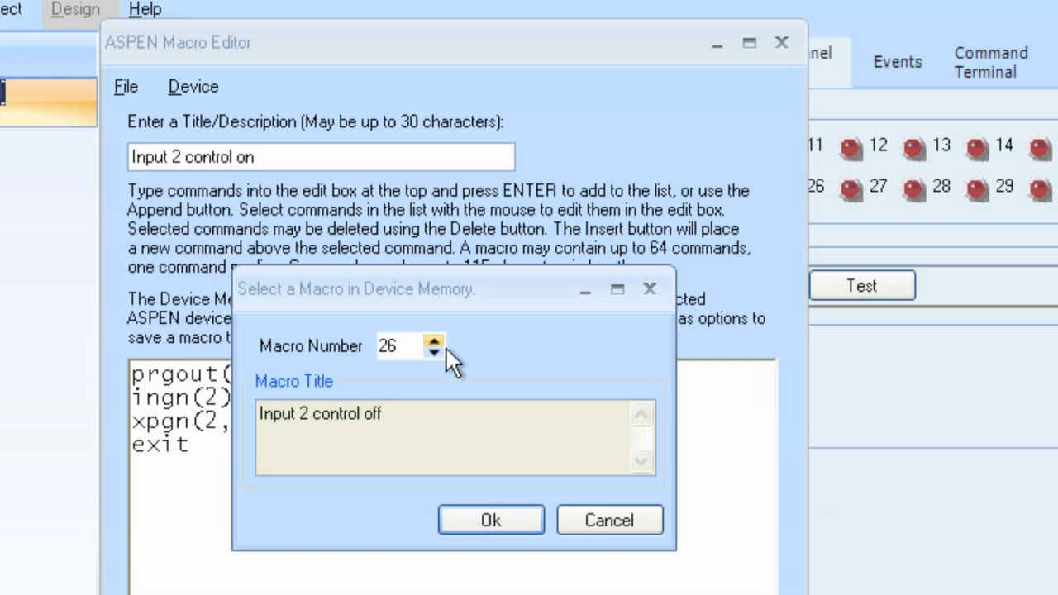
left_click(479, 522)
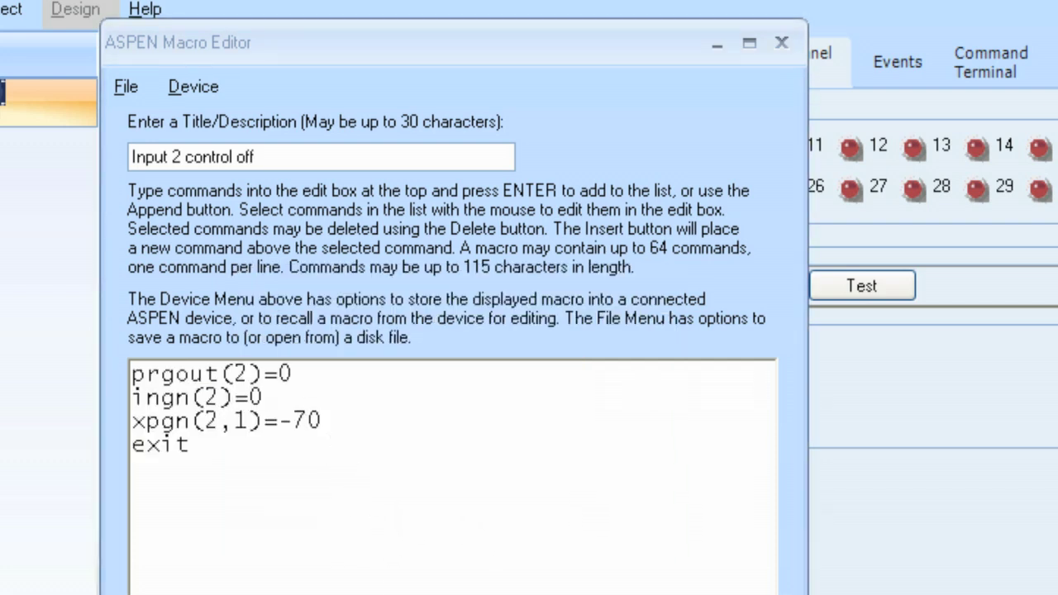
key("alt+F4")
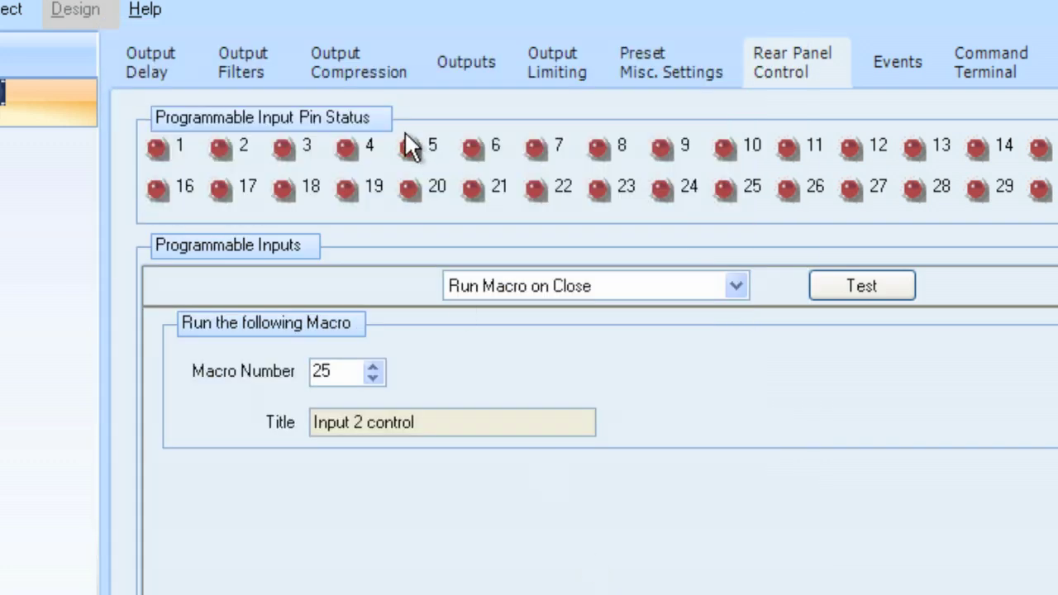